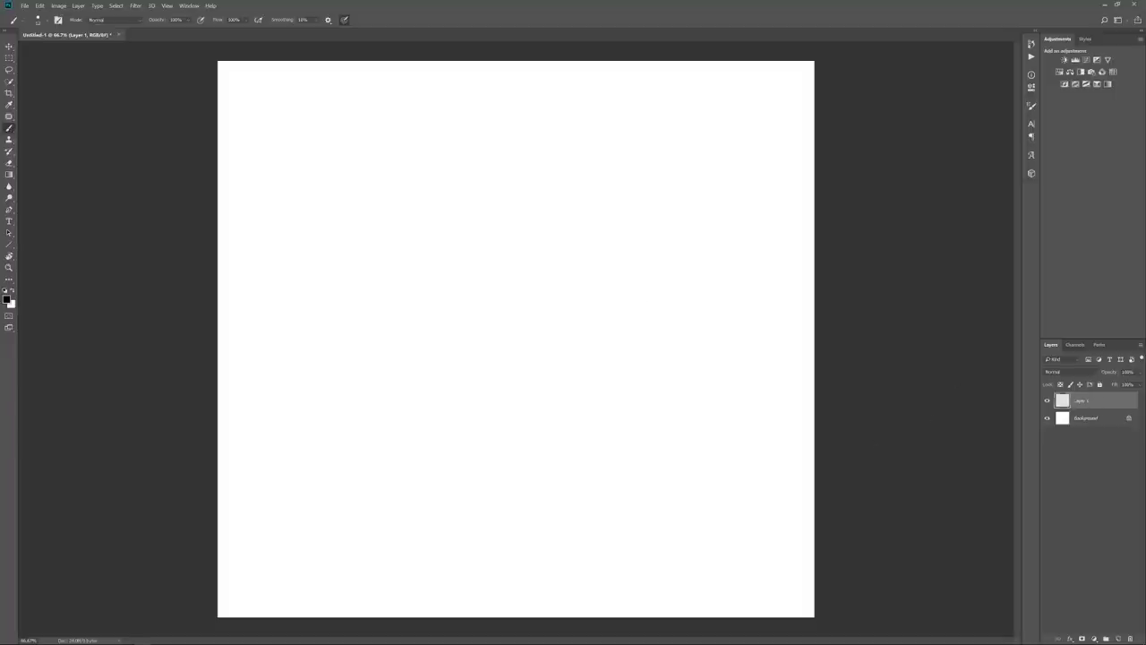
# Outline a small cluster of leaf shapes with the Lasso and fill them with the black brush on Layer 1.
pyautogui.moveTo(464, 231)
pyautogui.mouseDown()
pyautogui.moveTo(448, 238)
pyautogui.moveTo(478, 240)
pyautogui.moveTo(473, 225)
pyautogui.moveTo(464, 229)
pyautogui.moveTo(488, 233)
pyautogui.moveTo(450, 233)
pyautogui.mouseUp()
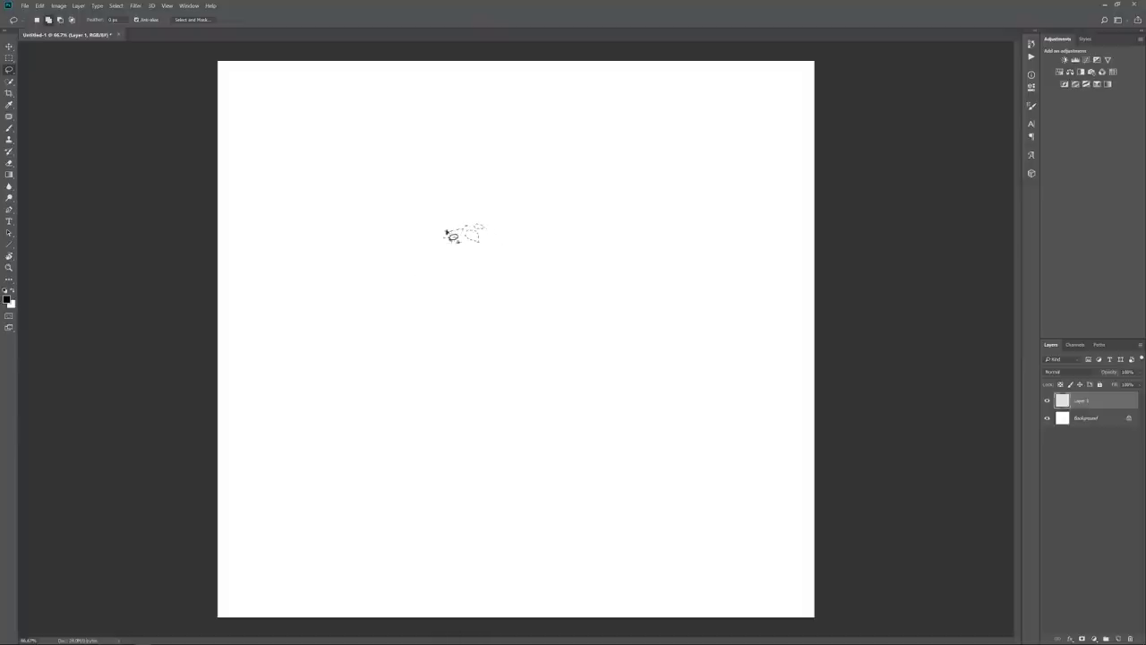
pyautogui.press('b')
pyautogui.rightClick(488, 231)
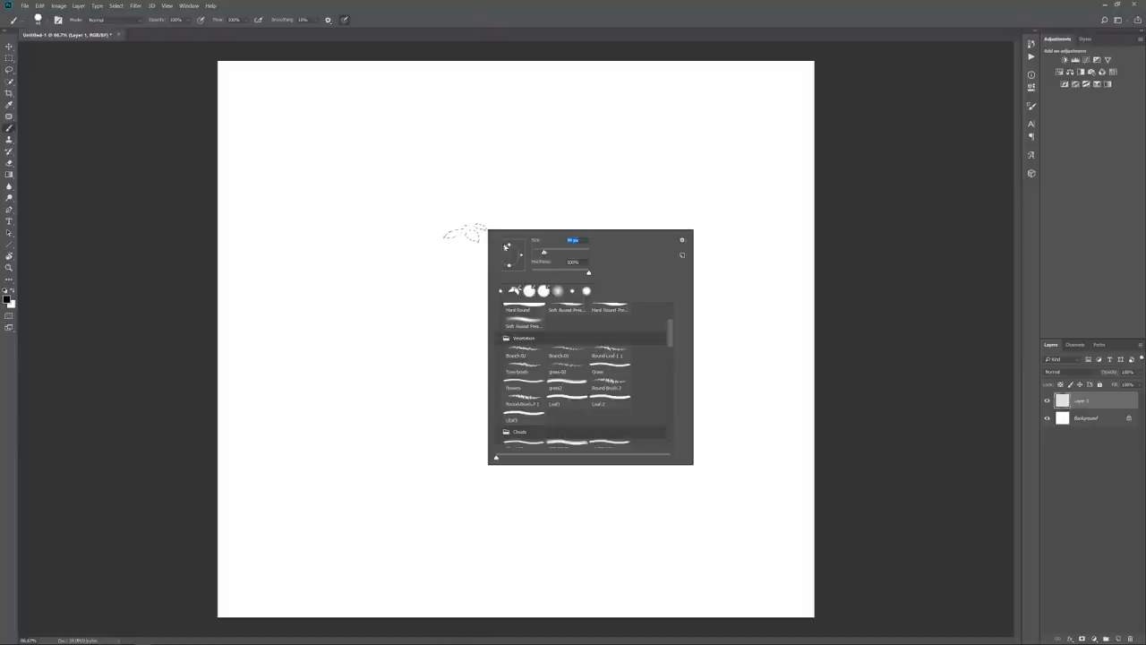
pyautogui.press('Return')
pyautogui.moveTo(445, 234); pyautogui.dragTo(490, 234)
pyautogui.hotkey('ctrl', 'd')
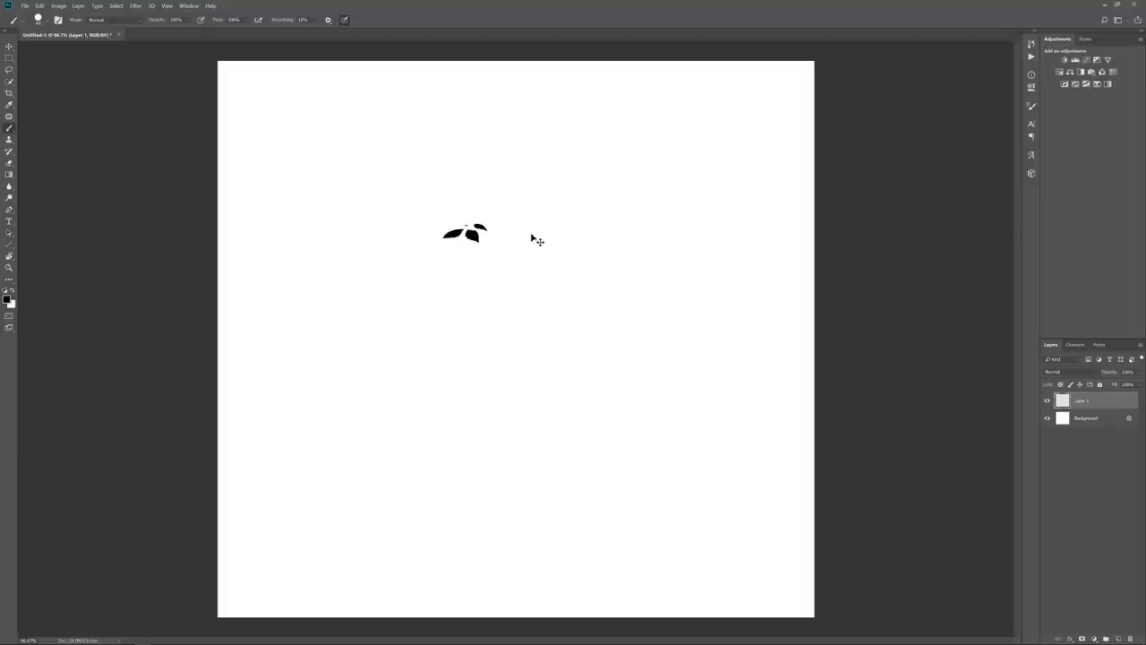
# Paint thin black stems with a smaller brush to join the separate leaves into one cluster.
pyautogui.hotkey('ctrl', '+')
pyautogui.rightClick(499, 155)
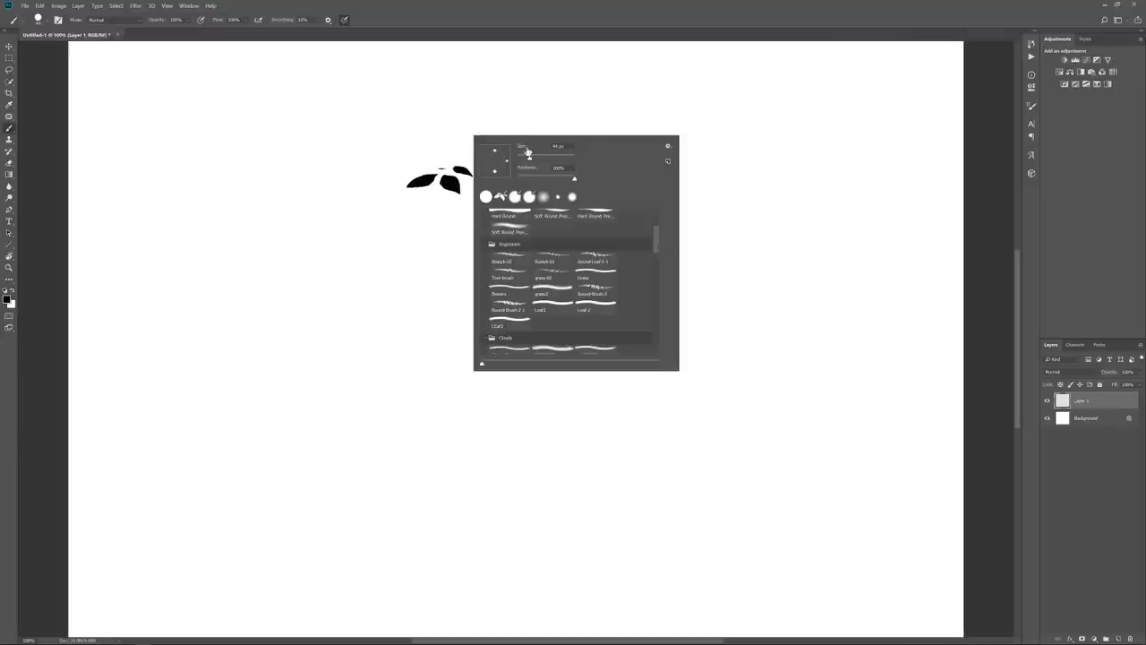
pyautogui.press('Return')
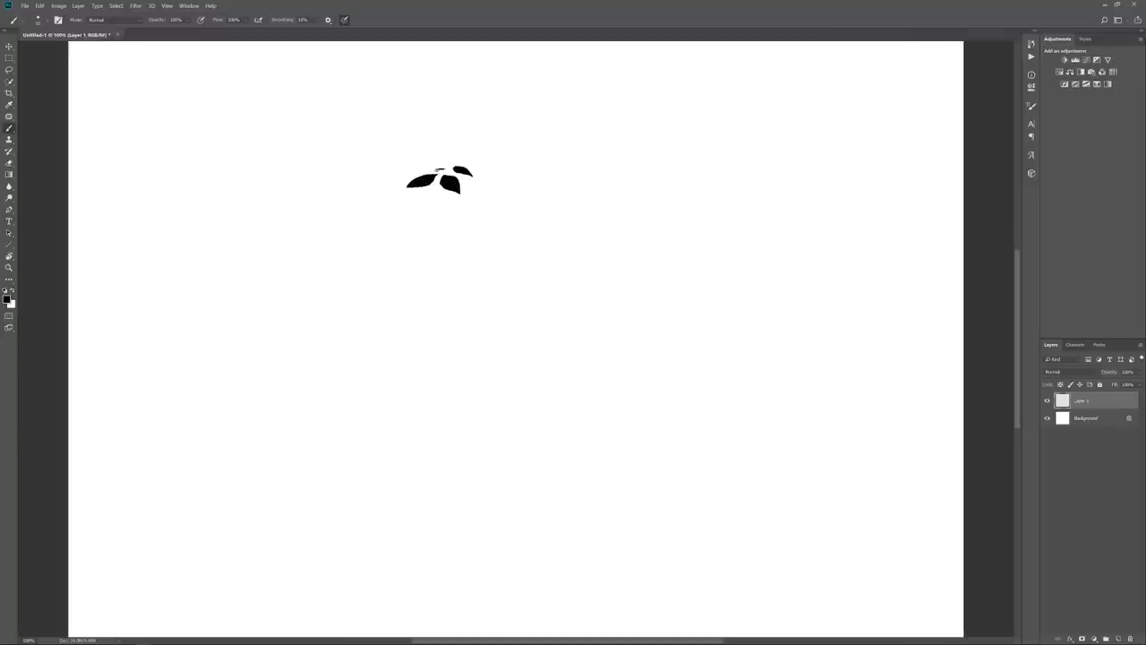
pyautogui.press('l')
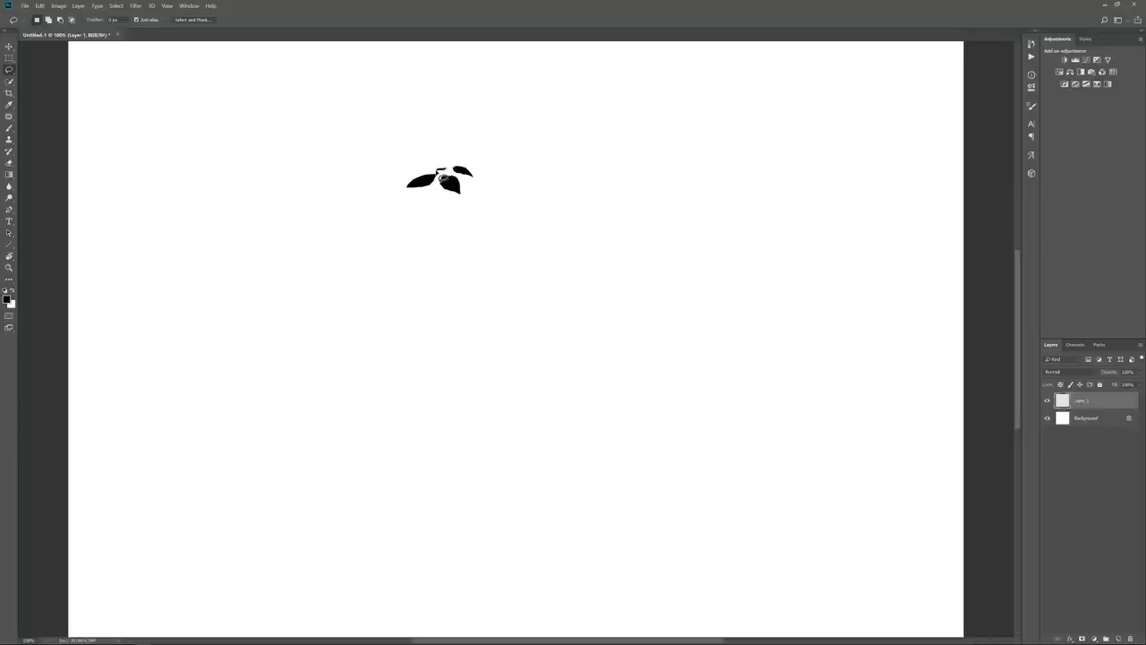
pyautogui.press('b')
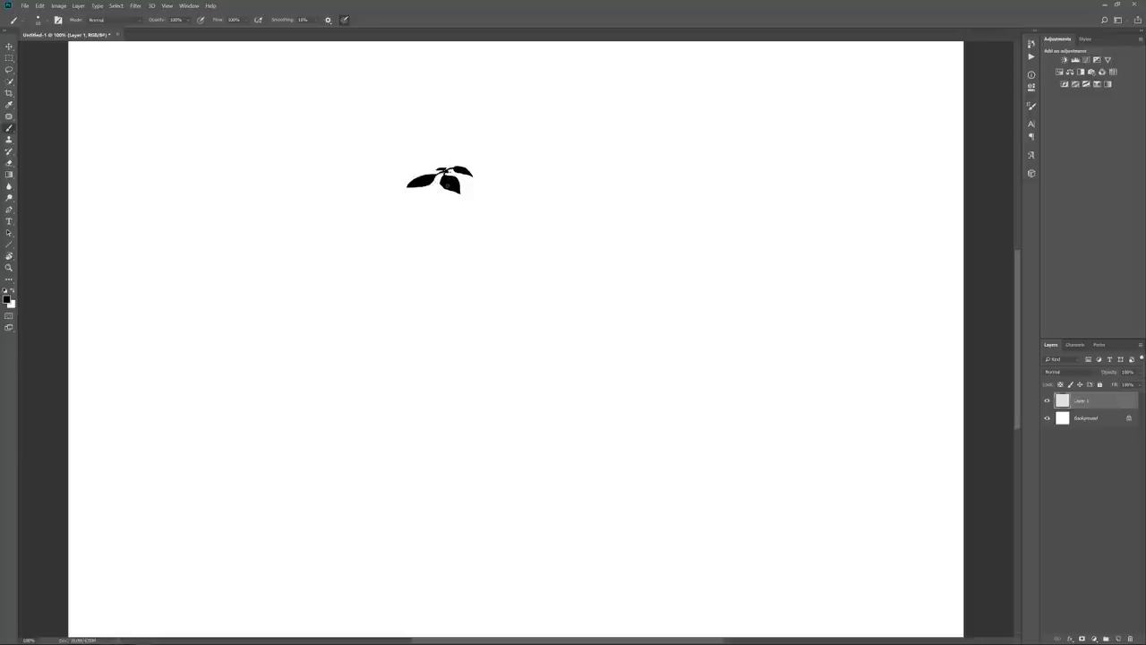
pyautogui.press('l')
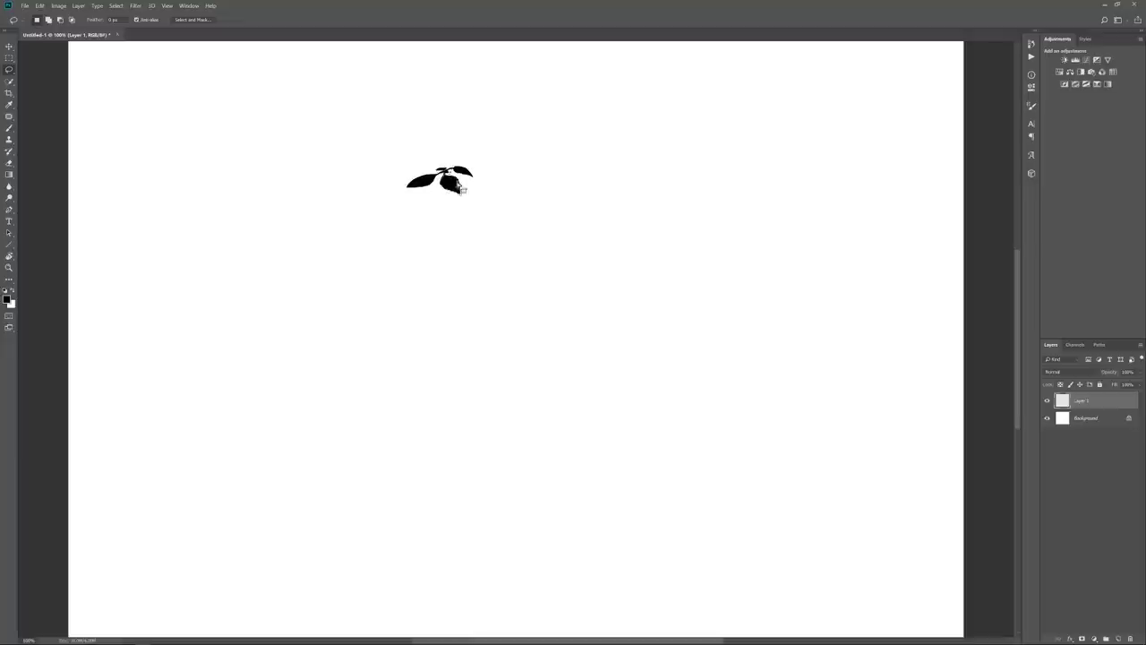
pyautogui.press('b')
pyautogui.rightClick(452, 184)
pyautogui.press('Escape')
# Select the leaf cluster with a rectangular marquee and define it as a brush preset named "Bre".
pyautogui.press('m')
pyautogui.hotkey('ctrl', '-')
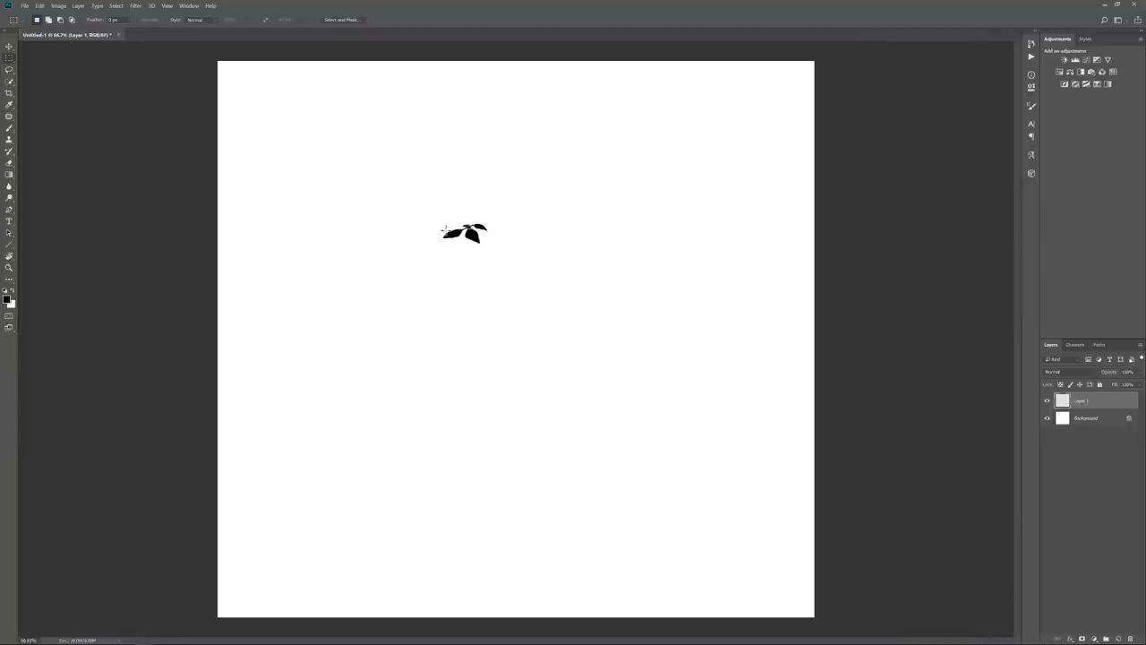
pyautogui.moveTo(441, 220); pyautogui.dragTo(490, 248)
pyautogui.click(38, 6)
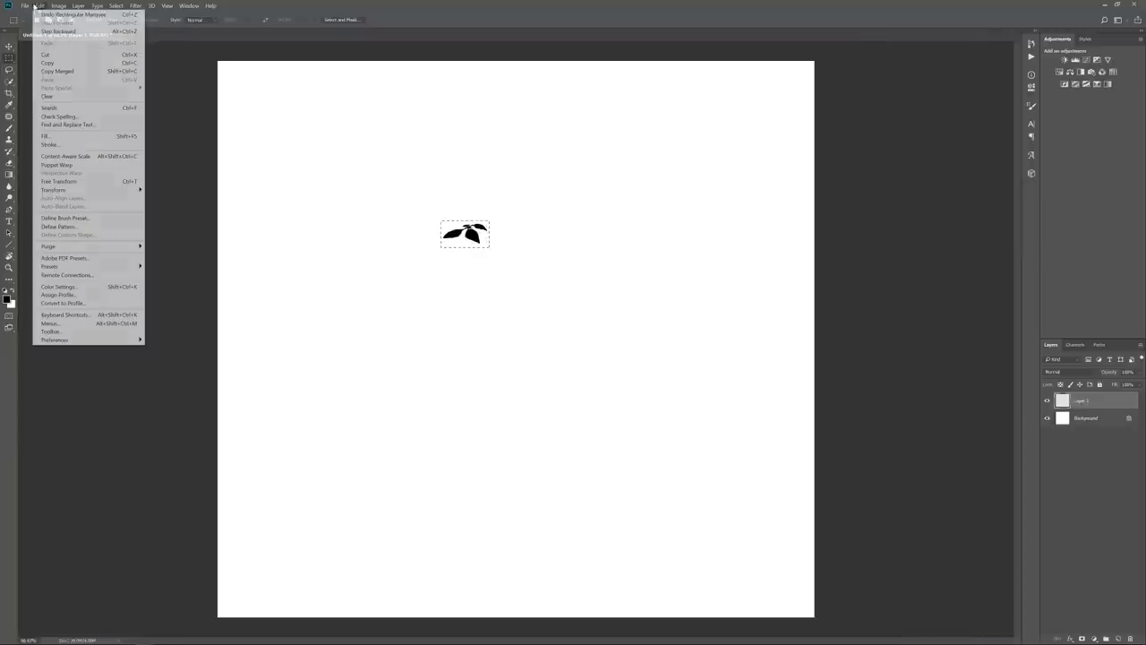
pyautogui.click(84, 221)
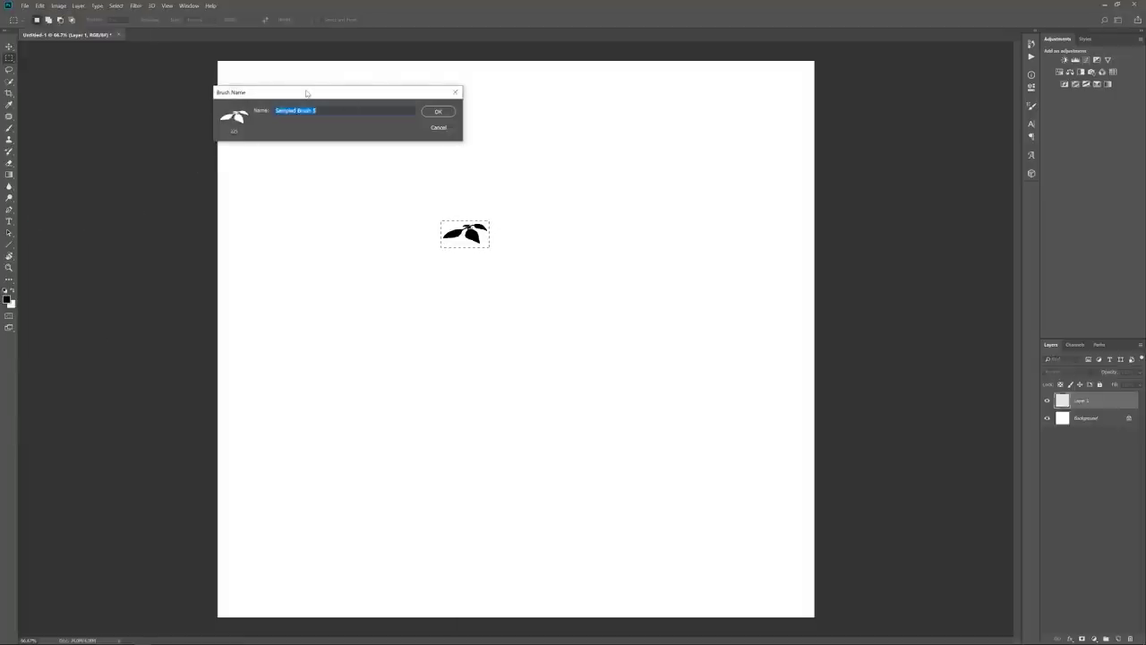
pyautogui.write('Bre')
pyautogui.press('Return')
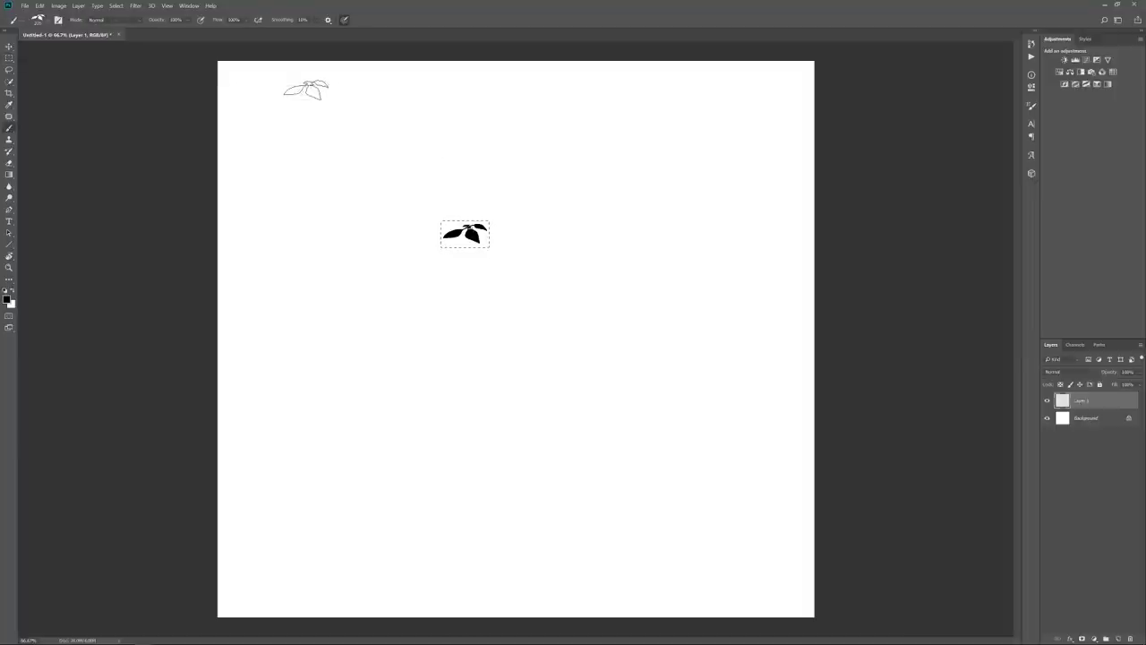
# Test the new leaf brush with strokes beside the original cluster, and clear all the black leaves from the layer.
pyautogui.hotkey('ctrl', 'd')
pyautogui.moveTo(585, 250)
pyautogui.mouseDown()
pyautogui.moveTo(578, 236)
pyautogui.moveTo(632, 251)
pyautogui.mouseUp()
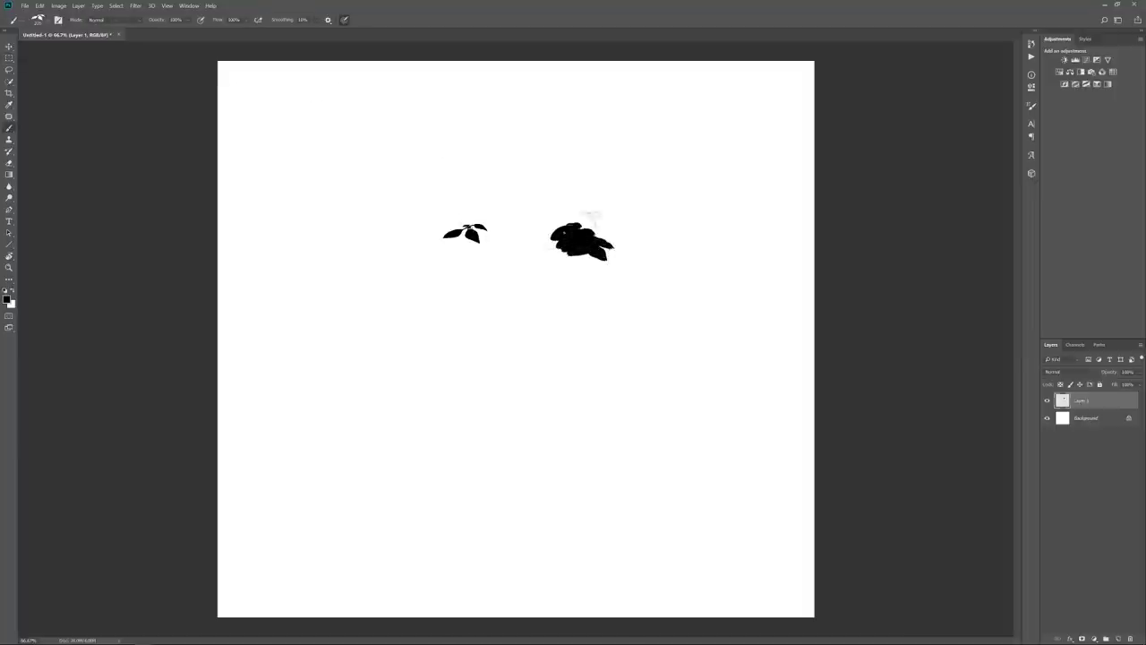
pyautogui.press('m')
pyautogui.moveTo(626, 192)
pyautogui.mouseDown()
pyautogui.moveTo(573, 243)
pyautogui.moveTo(415, 292)
pyautogui.mouseUp()
pyautogui.press('Delete')
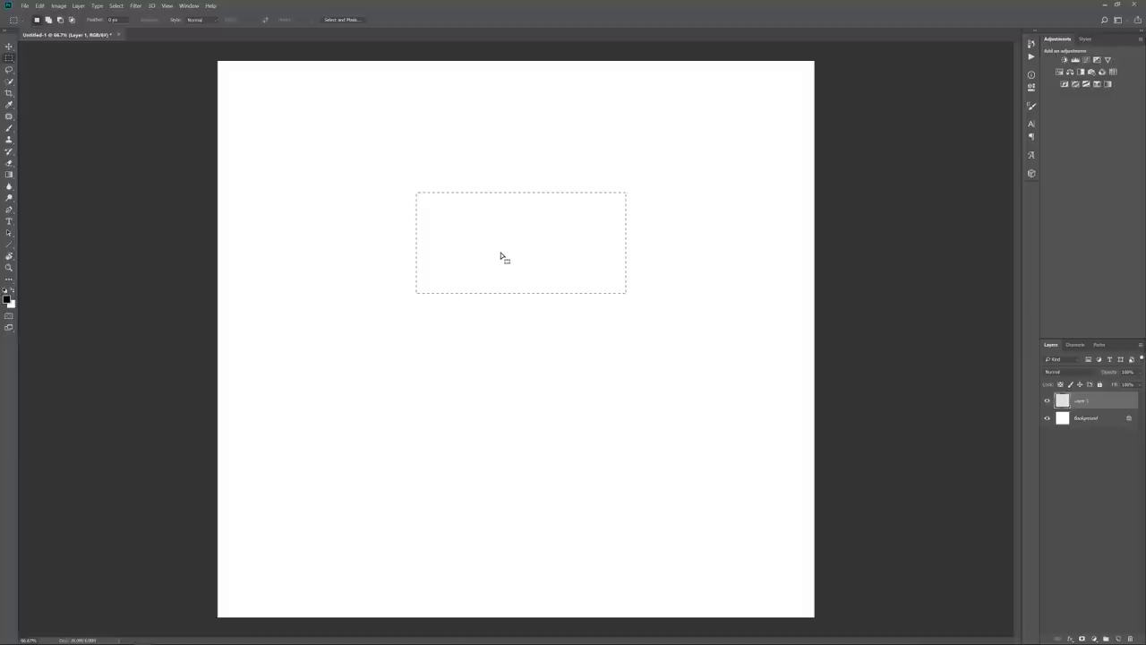
pyautogui.press('b')
pyautogui.hotkey('ctrl', 'd')
# Paint a patch of test leaves in varied sizes with the leaf brush and clear it.
pyautogui.moveTo(461, 206)
pyautogui.mouseDown()
pyautogui.moveTo(533, 210)
pyautogui.moveTo(495, 207)
pyautogui.moveTo(516, 190)
pyautogui.moveTo(487, 215)
pyautogui.mouseUp()
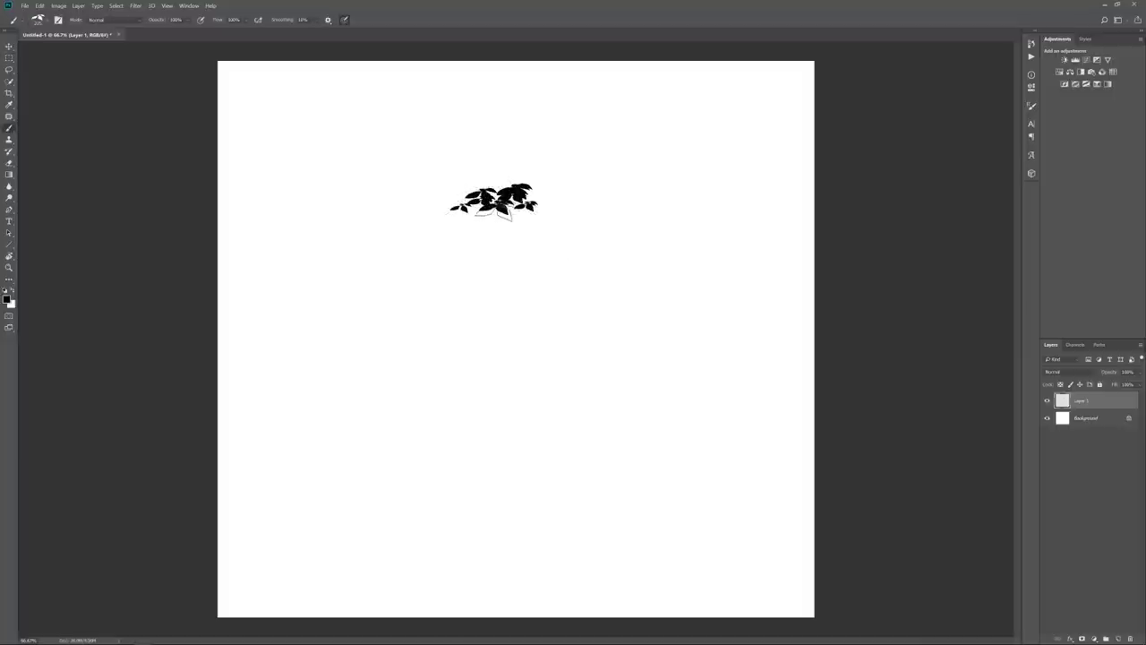
pyautogui.press('m')
pyautogui.moveTo(561, 160); pyautogui.dragTo(416, 242)
pyautogui.press('Delete')
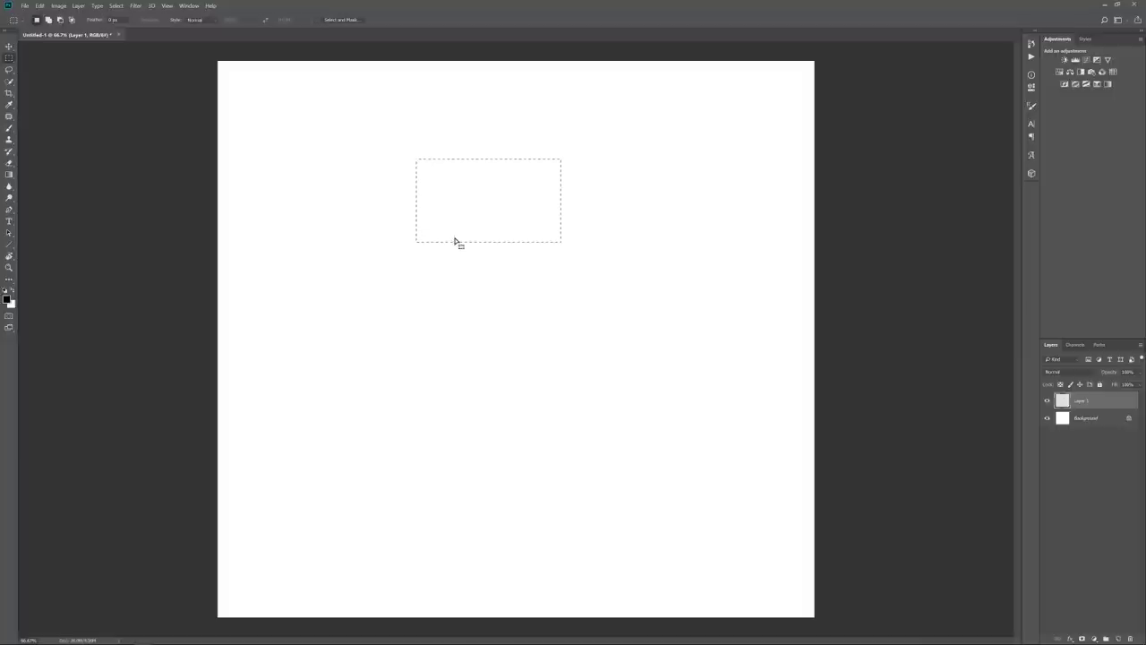
pyautogui.hotkey('ctrl', 'd')
pyautogui.press('b')
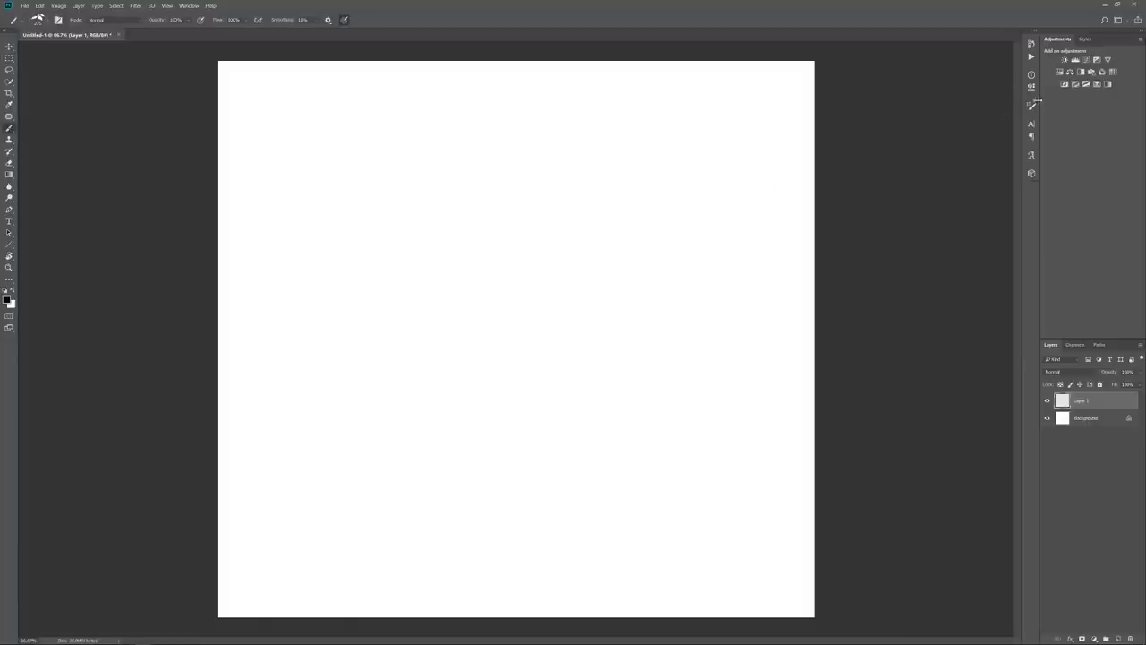
# Set the leaf brush's tip spacing to about 125% and try it with black foliage strokes on the canvas.
pyautogui.click(1032, 106)
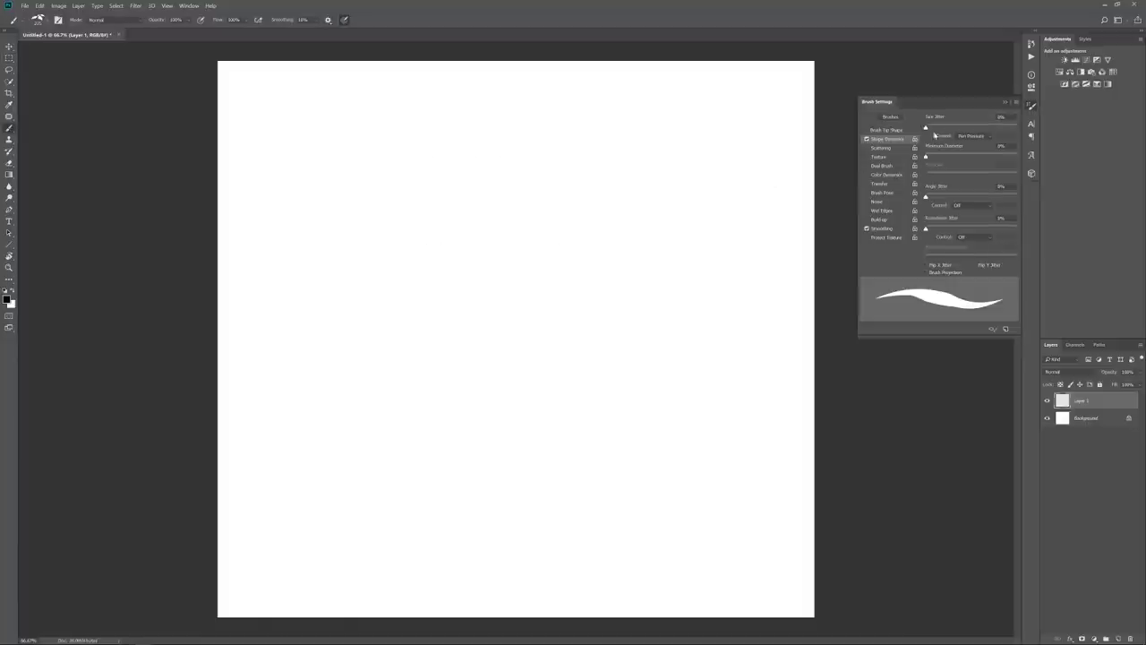
pyautogui.click(883, 131)
pyautogui.moveTo(929, 258); pyautogui.dragTo(976, 257)
pyautogui.moveTo(596, 190)
pyautogui.mouseDown()
pyautogui.moveTo(549, 205)
pyautogui.moveTo(586, 188)
pyautogui.moveTo(627, 199)
pyautogui.moveTo(551, 192)
pyautogui.mouseUp()
pyautogui.moveTo(975, 257); pyautogui.dragTo(977, 256)
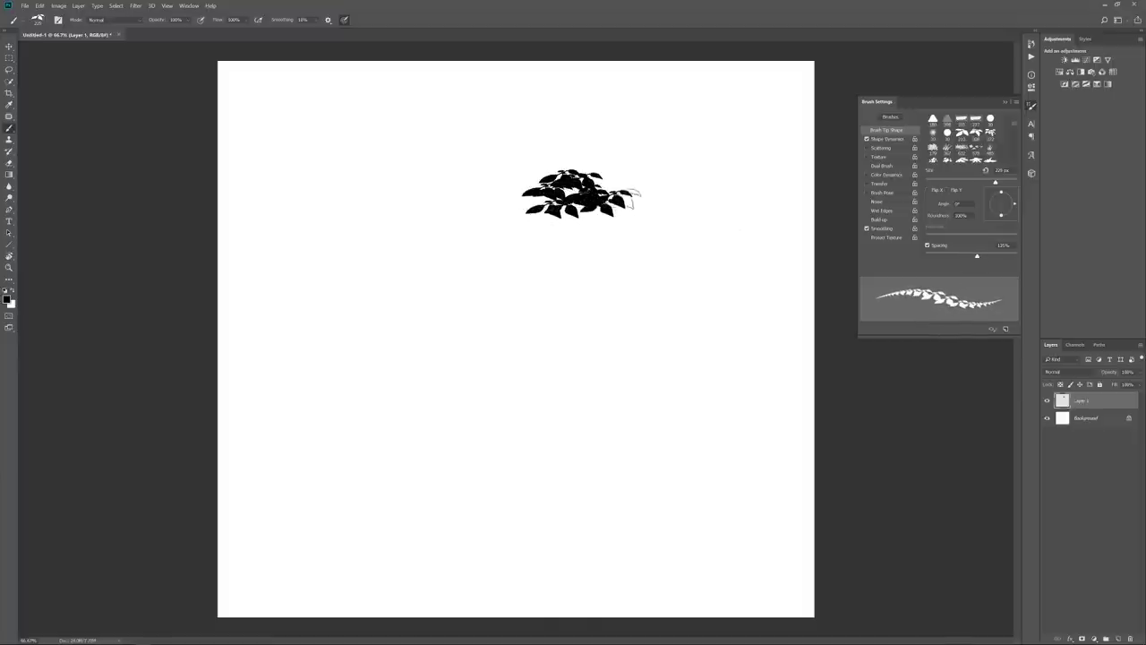
pyautogui.moveTo(627, 199); pyautogui.dragTo(664, 210)
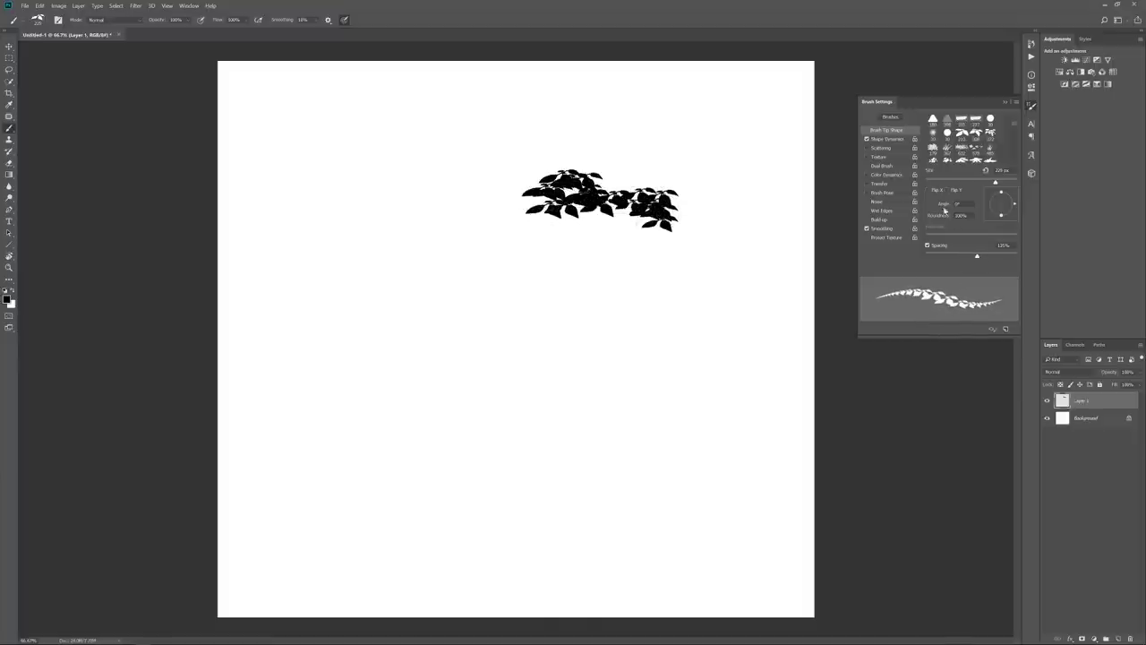
# Set the brush's size jitter to about 23% in Shape Dynamics and paint a test foliage patch.
pyautogui.click(885, 140)
pyautogui.moveTo(929, 128); pyautogui.dragTo(947, 128)
pyautogui.moveTo(751, 257)
pyautogui.mouseDown()
pyautogui.moveTo(728, 274)
pyautogui.moveTo(732, 252)
pyautogui.moveTo(695, 274)
pyautogui.mouseUp()
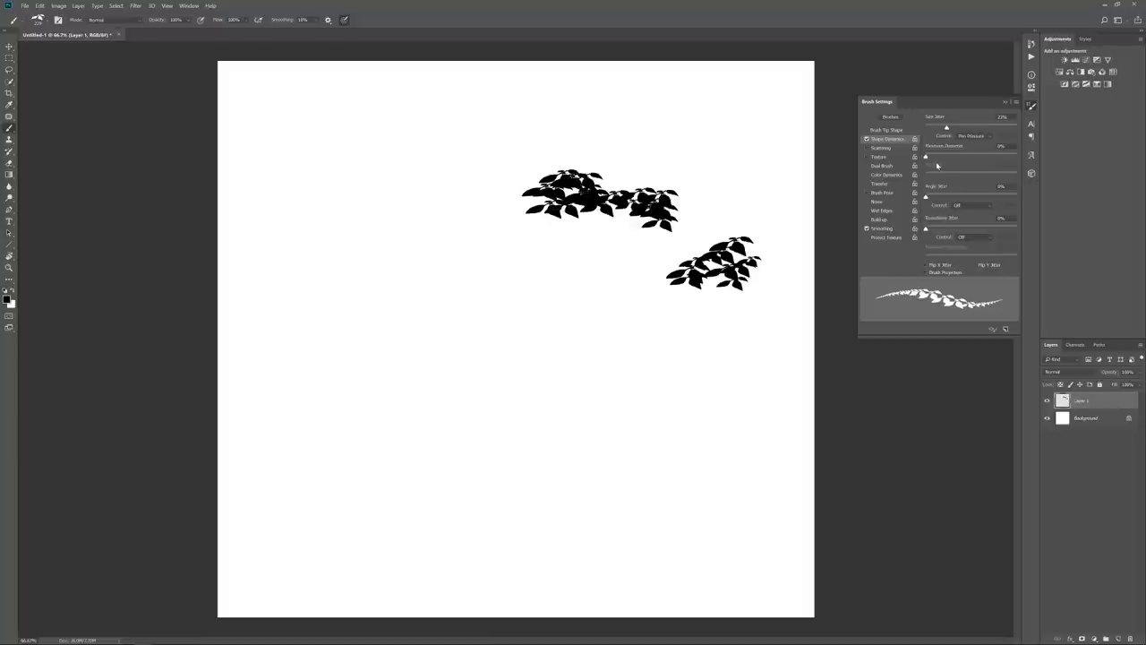
# Set the brush's angle jitter to about 6%, enable Flip X Jitter, and test both with black foliage patches.
pyautogui.moveTo(925, 198); pyautogui.dragTo(932, 198)
pyautogui.moveTo(548, 309)
pyautogui.mouseDown()
pyautogui.moveTo(500, 316)
pyautogui.moveTo(576, 323)
pyautogui.moveTo(535, 293)
pyautogui.moveTo(486, 282)
pyautogui.moveTo(483, 306)
pyautogui.moveTo(547, 287)
pyautogui.moveTo(588, 289)
pyautogui.mouseUp()
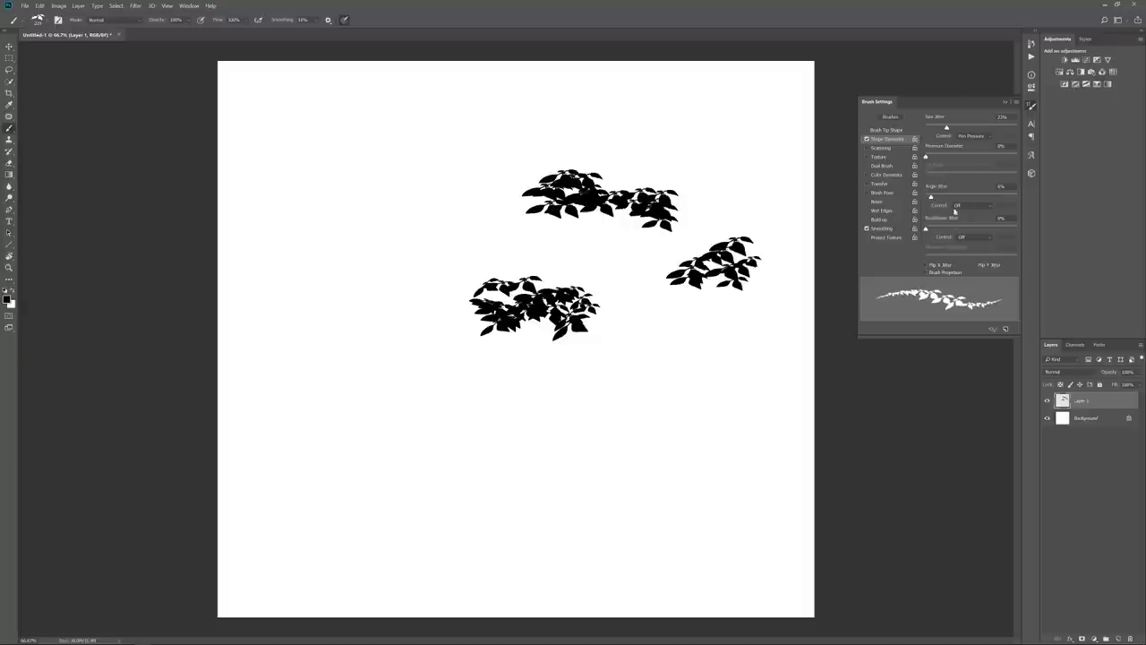
pyautogui.click(925, 265)
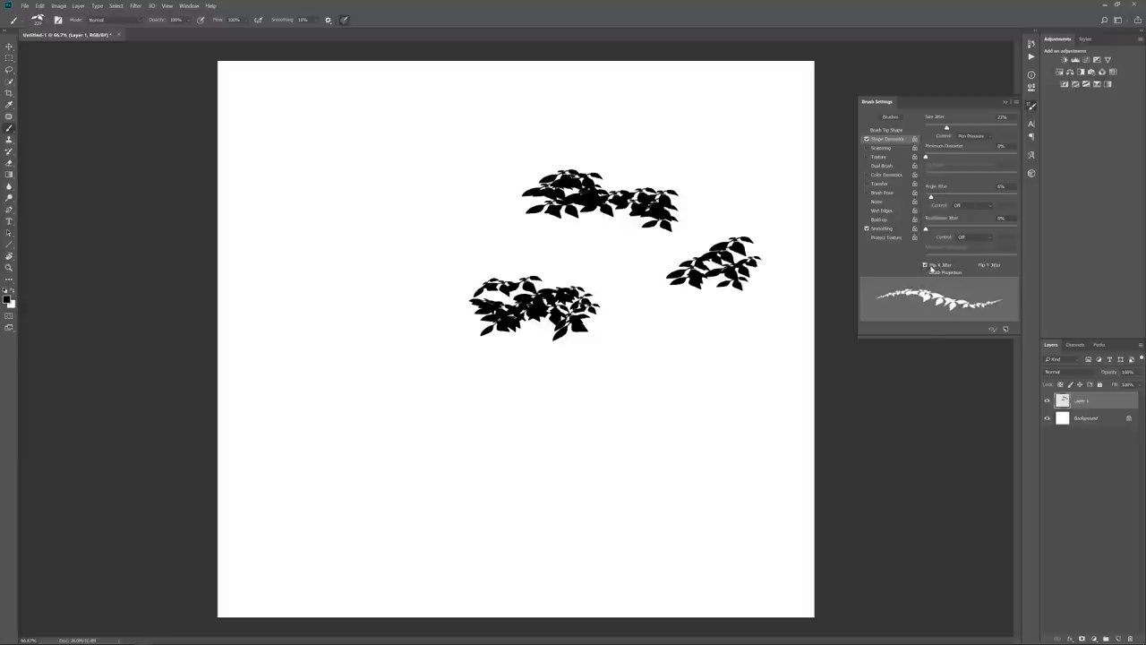
pyautogui.moveTo(329, 220)
pyautogui.mouseDown()
pyautogui.moveTo(373, 212)
pyautogui.moveTo(424, 223)
pyautogui.moveTo(401, 203)
pyautogui.moveTo(319, 213)
pyautogui.moveTo(360, 188)
pyautogui.moveTo(290, 224)
pyautogui.moveTo(304, 208)
pyautogui.moveTo(412, 212)
pyautogui.moveTo(521, 246)
pyautogui.moveTo(382, 187)
pyautogui.moveTo(342, 180)
pyautogui.moveTo(309, 204)
pyautogui.mouseUp()
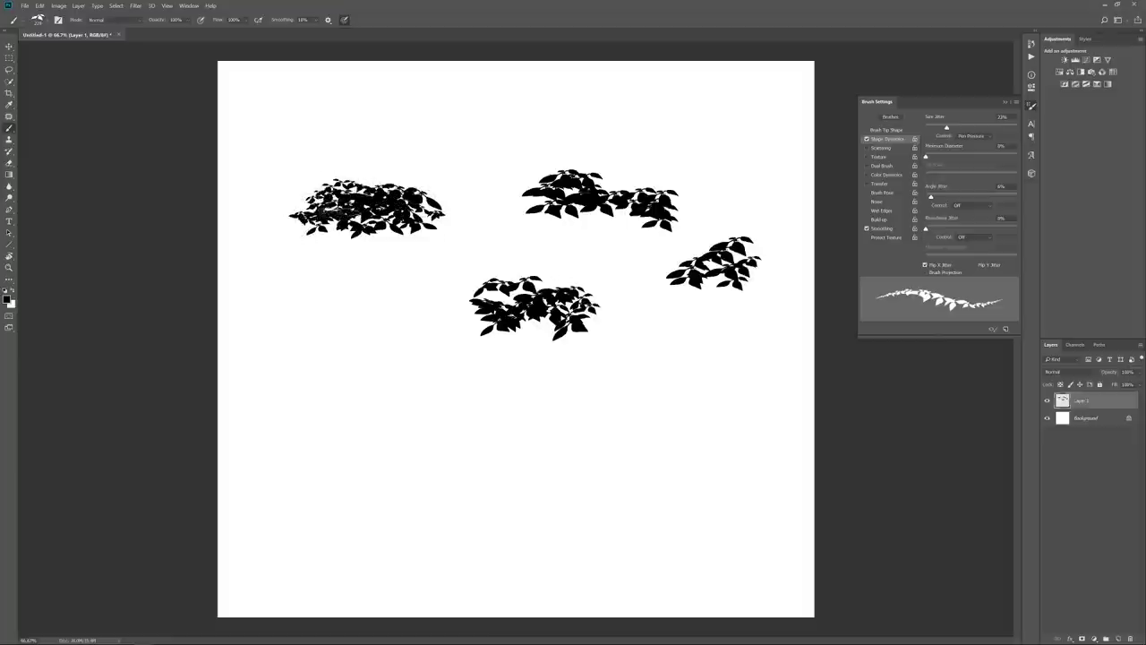
# Clear all the black test foliage from Layer 1 and return to the Brush tool.
pyautogui.press('m')
pyautogui.moveTo(260, 111)
pyautogui.mouseDown()
pyautogui.moveTo(811, 341)
pyautogui.moveTo(808, 392)
pyautogui.mouseUp()
pyautogui.press('Delete')
pyautogui.hotkey('ctrl', 'd')
pyautogui.press('b')
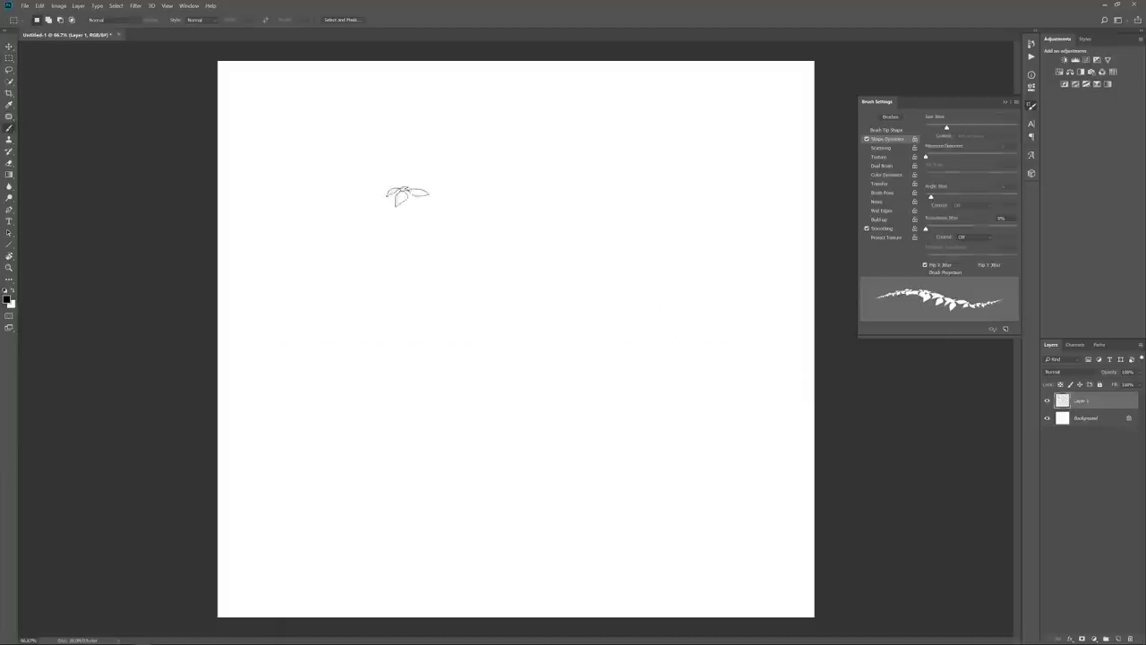
# Set the foreground colour to a dark green and paint a small patch of leaves in the upper middle of the canvas.
pyautogui.click(7, 298)
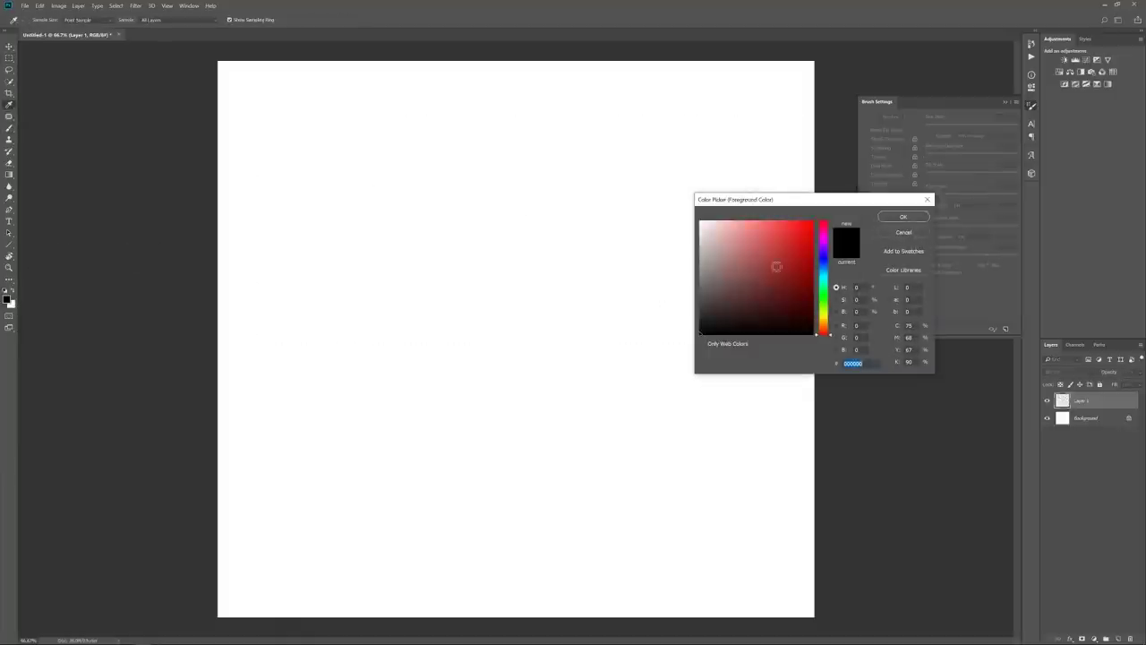
pyautogui.click(824, 307)
pyautogui.moveTo(773, 296); pyautogui.dragTo(770, 302)
pyautogui.click(902, 217)
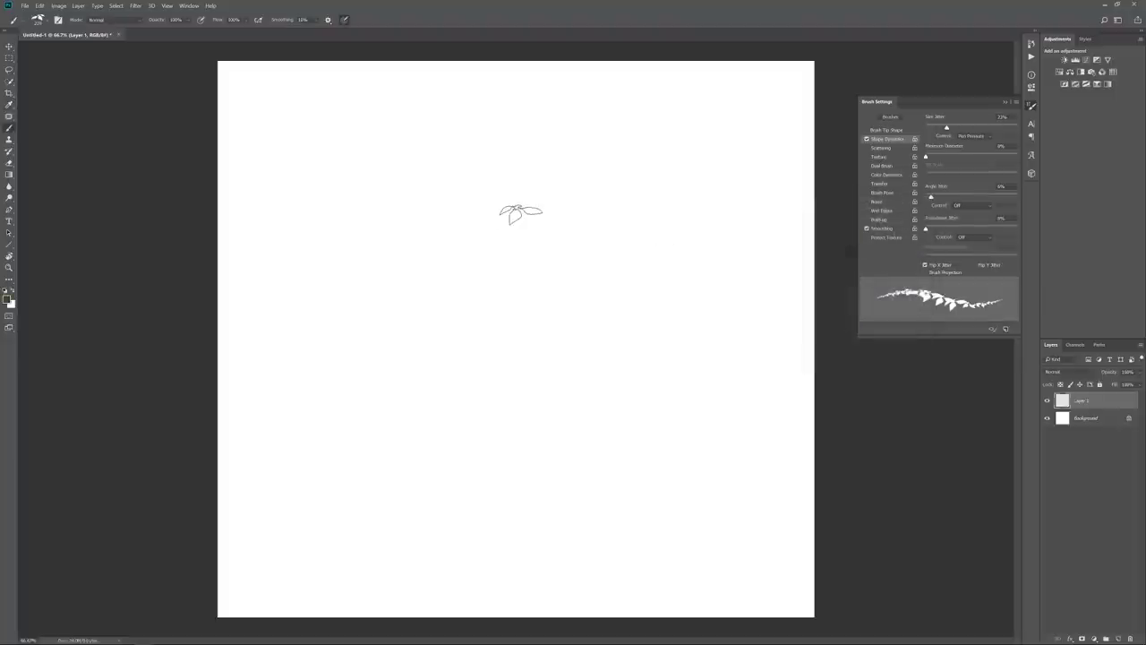
pyautogui.moveTo(520, 207)
pyautogui.mouseDown()
pyautogui.moveTo(548, 197)
pyautogui.moveTo(494, 192)
pyautogui.moveTo(476, 206)
pyautogui.moveTo(535, 193)
pyautogui.mouseUp()
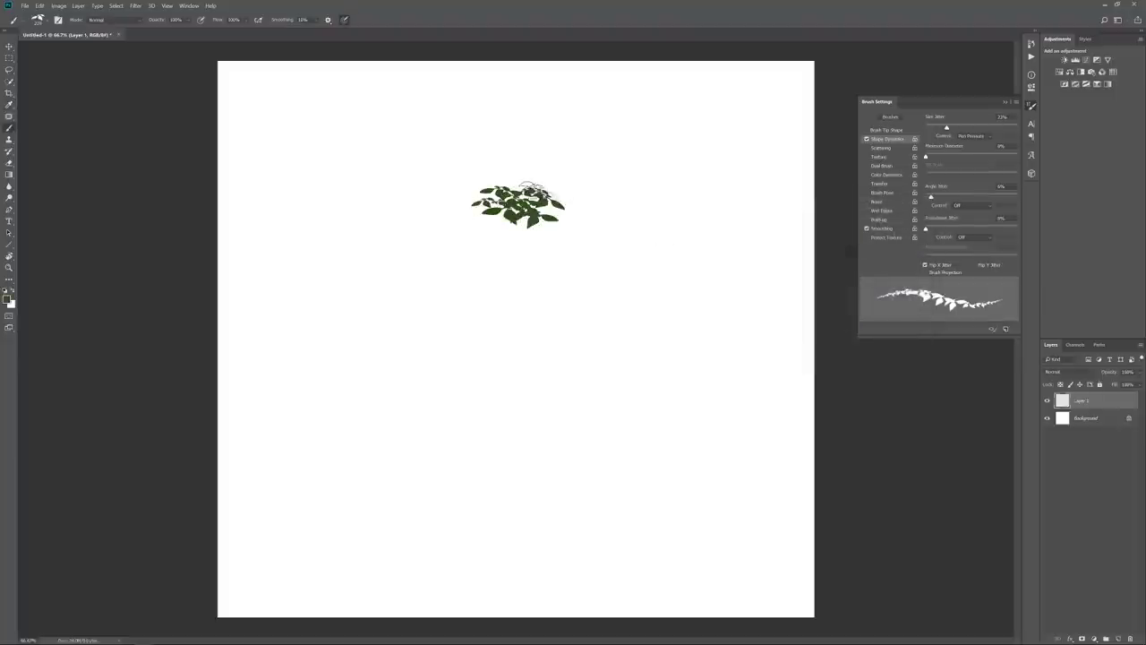
# Enable Color Dynamics with brightness jitter of about 5% and paint a larger green test patch.
pyautogui.click(886, 175)
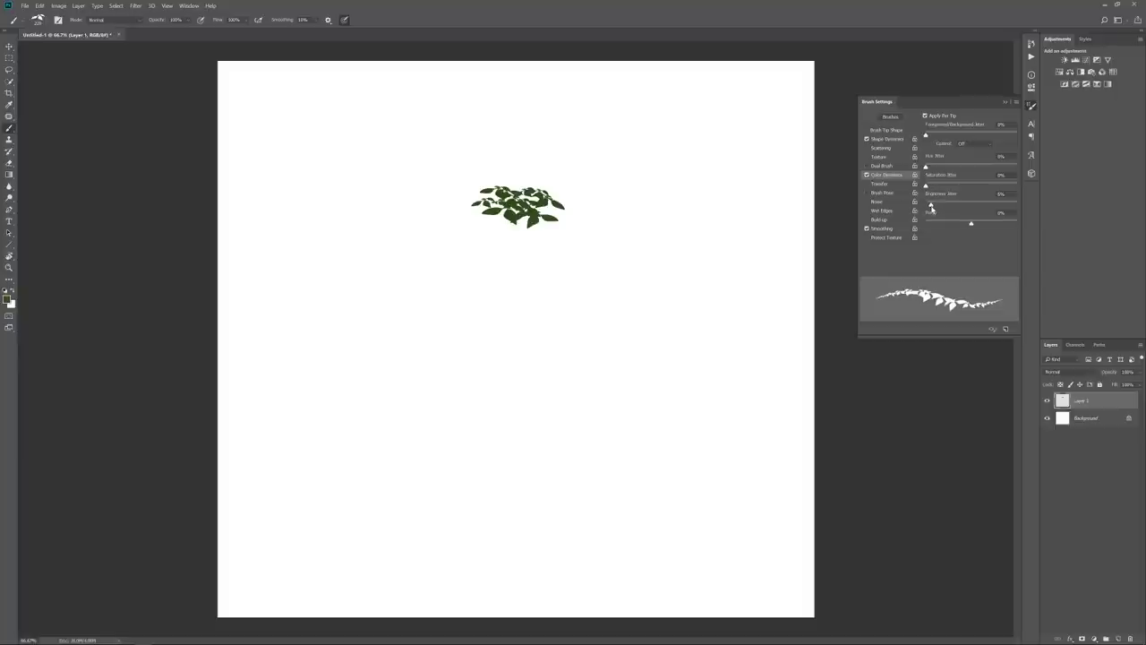
pyautogui.moveTo(606, 277)
pyautogui.mouseDown()
pyautogui.moveTo(646, 266)
pyautogui.moveTo(570, 283)
pyautogui.moveTo(590, 254)
pyautogui.moveTo(659, 273)
pyautogui.moveTo(562, 266)
pyautogui.moveTo(607, 255)
pyautogui.moveTo(666, 273)
pyautogui.moveTo(643, 253)
pyautogui.moveTo(661, 268)
pyautogui.moveTo(584, 278)
pyautogui.moveTo(569, 259)
pyautogui.moveTo(576, 247)
pyautogui.moveTo(641, 247)
pyautogui.moveTo(597, 244)
pyautogui.moveTo(541, 268)
pyautogui.moveTo(647, 247)
pyautogui.moveTo(615, 244)
pyautogui.mouseUp()
# Clear the green test patches and paint a dome-shaped dark green bush in the upper part of the canvas.
pyautogui.press('m')
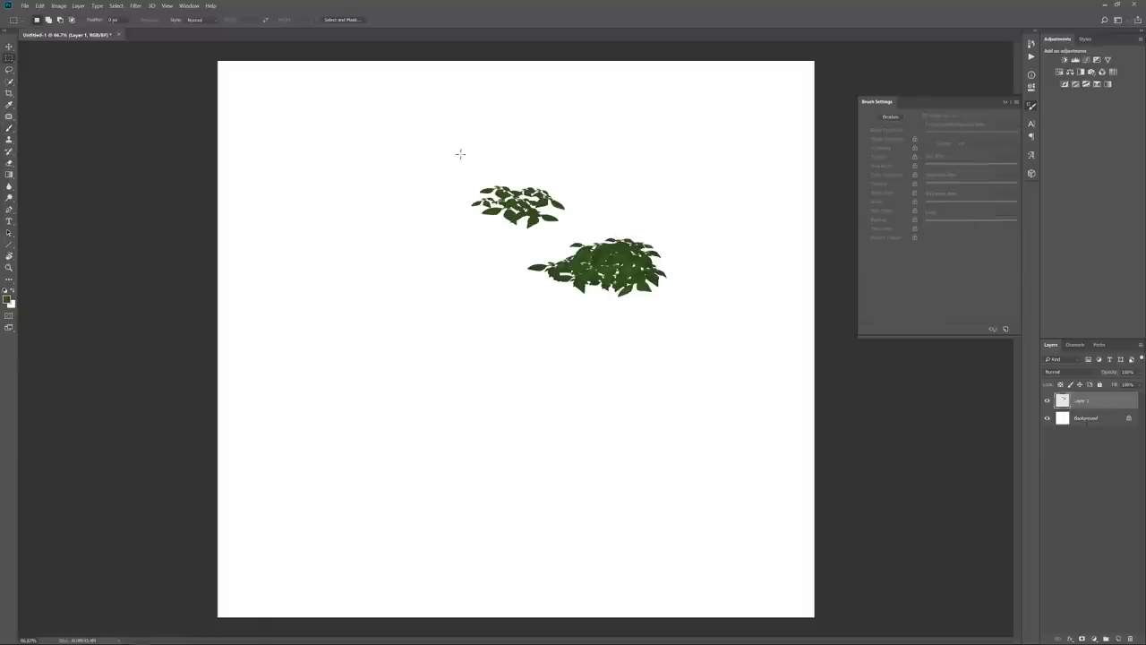
pyautogui.moveTo(452, 139); pyautogui.dragTo(712, 353)
pyautogui.press('Delete')
pyautogui.hotkey('ctrl', 'd')
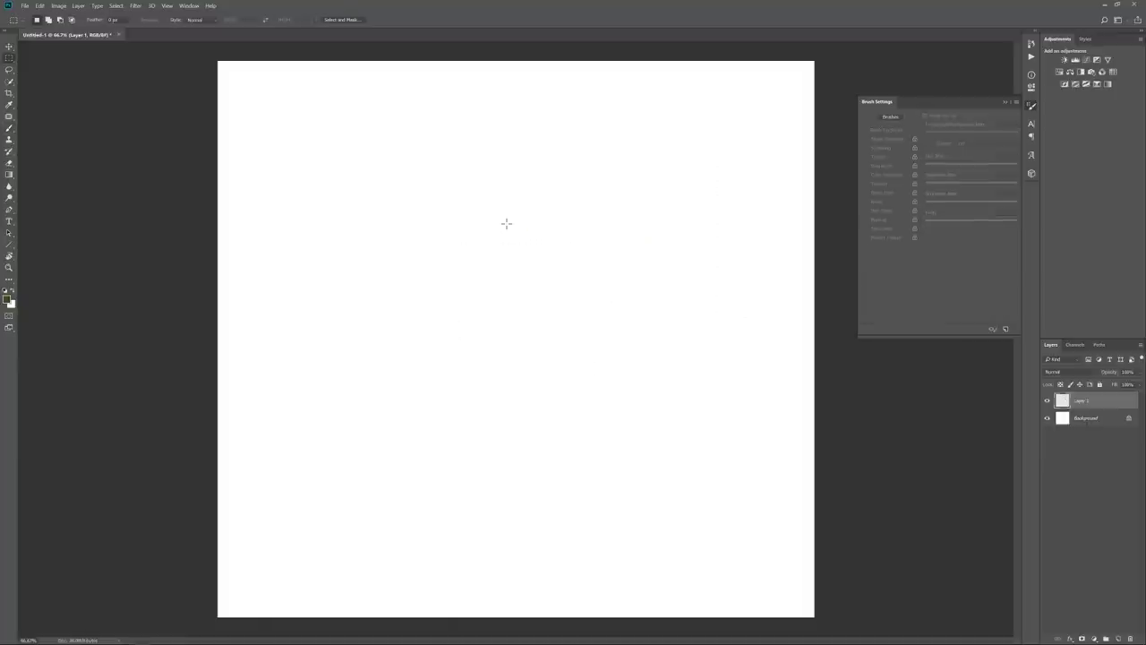
pyautogui.press('b')
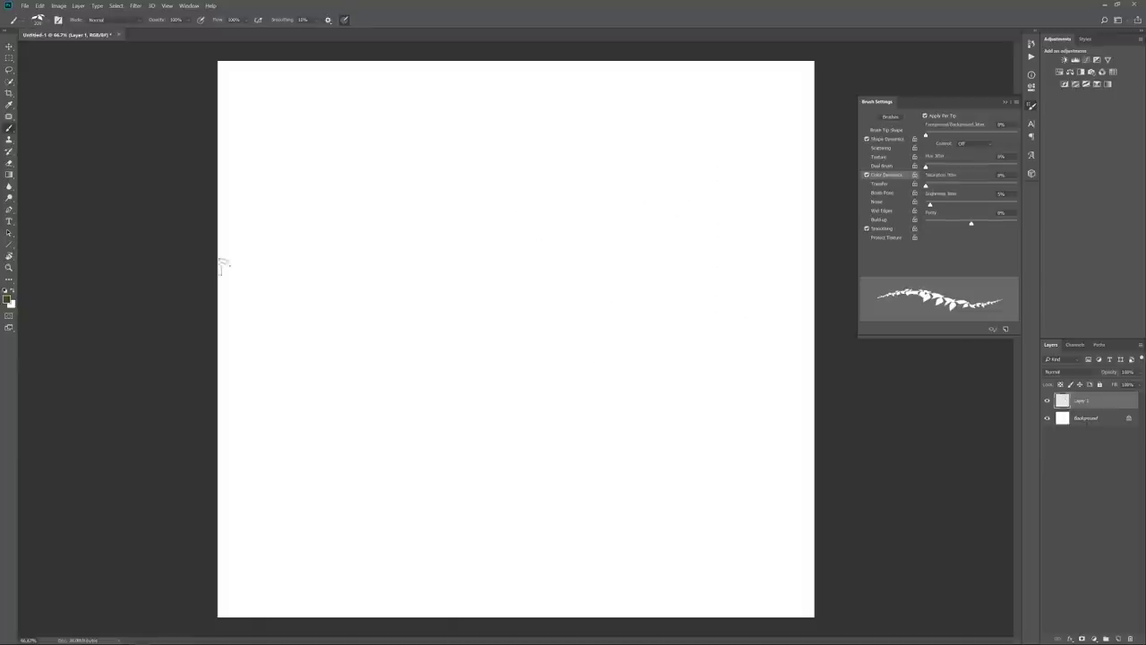
pyautogui.moveTo(630, 199)
pyautogui.mouseDown()
pyautogui.moveTo(588, 178)
pyautogui.moveTo(553, 193)
pyautogui.moveTo(537, 185)
pyautogui.moveTo(572, 145)
pyautogui.moveTo(545, 202)
pyautogui.moveTo(569, 204)
pyautogui.moveTo(568, 183)
pyautogui.moveTo(533, 166)
pyautogui.moveTo(612, 164)
pyautogui.moveTo(510, 188)
pyautogui.moveTo(541, 179)
pyautogui.mouseUp()
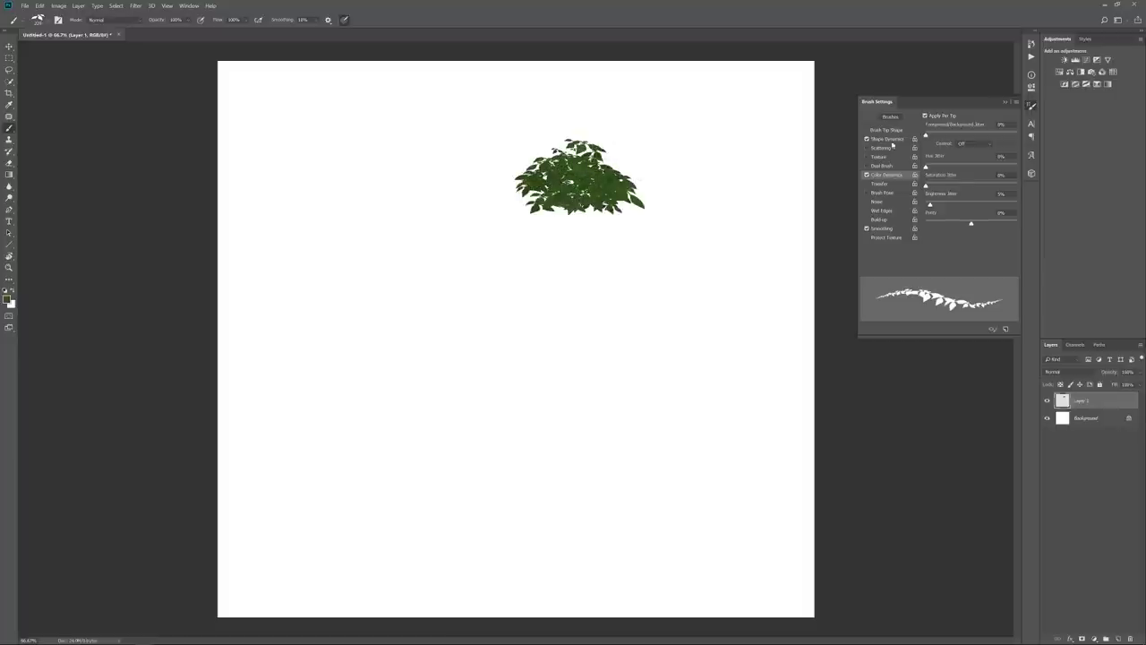
# Set the foreground colour to the lighter green #54793B and paint highlight leaves over the bush.
pyautogui.click(886, 129)
pyautogui.click(8, 297)
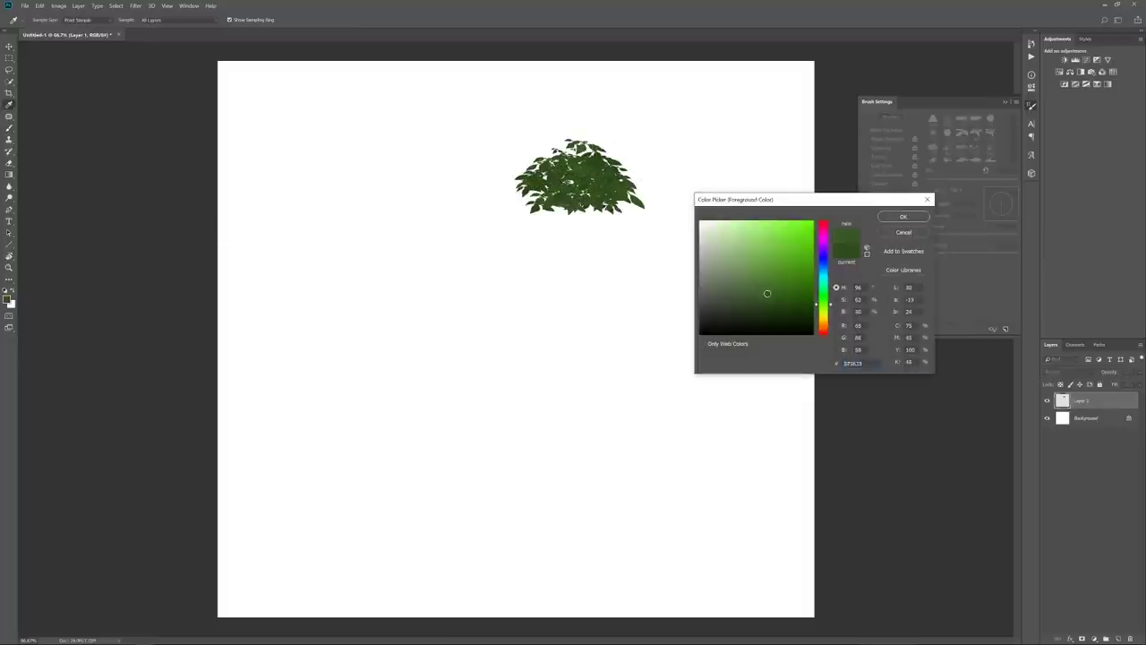
pyautogui.moveTo(767, 294); pyautogui.dragTo(764, 283)
pyautogui.press('Return')
pyautogui.moveTo(546, 166)
pyautogui.mouseDown()
pyautogui.moveTo(532, 178)
pyautogui.moveTo(564, 169)
pyautogui.moveTo(555, 196)
pyautogui.moveTo(537, 192)
pyautogui.moveTo(619, 192)
pyautogui.mouseUp()
# Pick a slightly darker mid green and paint leaves over the bush's middle and lower edge.
pyautogui.click(8, 298)
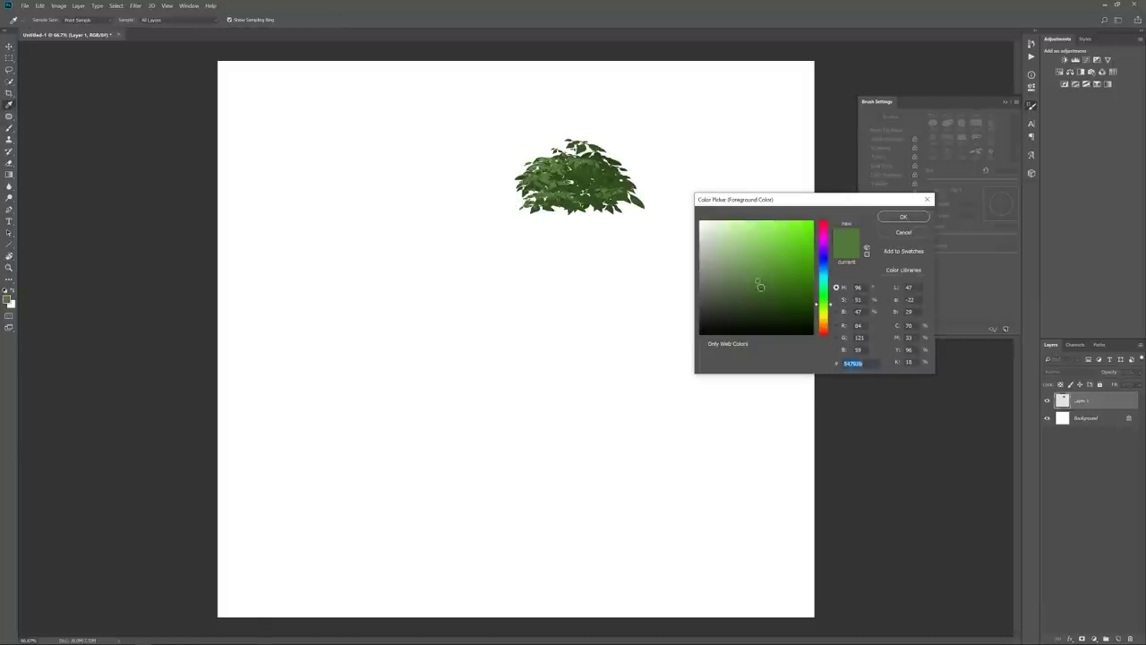
pyautogui.click(761, 288)
pyautogui.press('Return')
pyautogui.moveTo(539, 180)
pyautogui.mouseDown()
pyautogui.moveTo(573, 174)
pyautogui.moveTo(590, 191)
pyautogui.mouseUp()
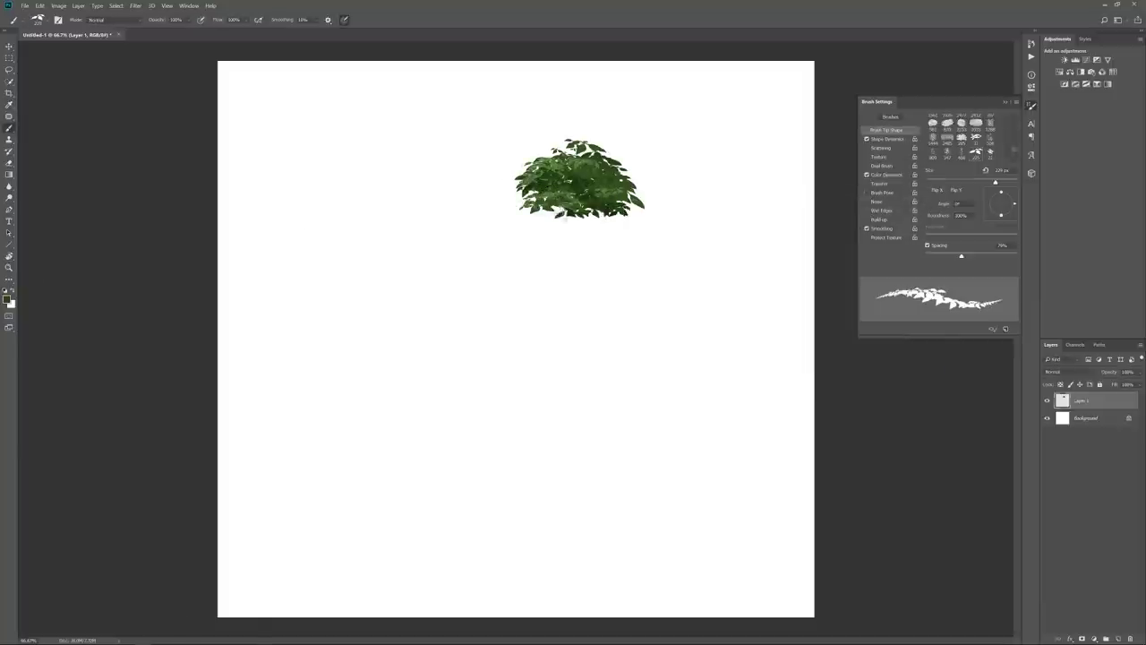
pyautogui.moveTo(565, 215); pyautogui.dragTo(622, 212)
pyautogui.click(591, 157)
# Set the foreground colour to a brighter light green and paint highlight leaves on the bush.
pyautogui.keyDown('alt'); pyautogui.click(552, 167); pyautogui.keyUp('alt')
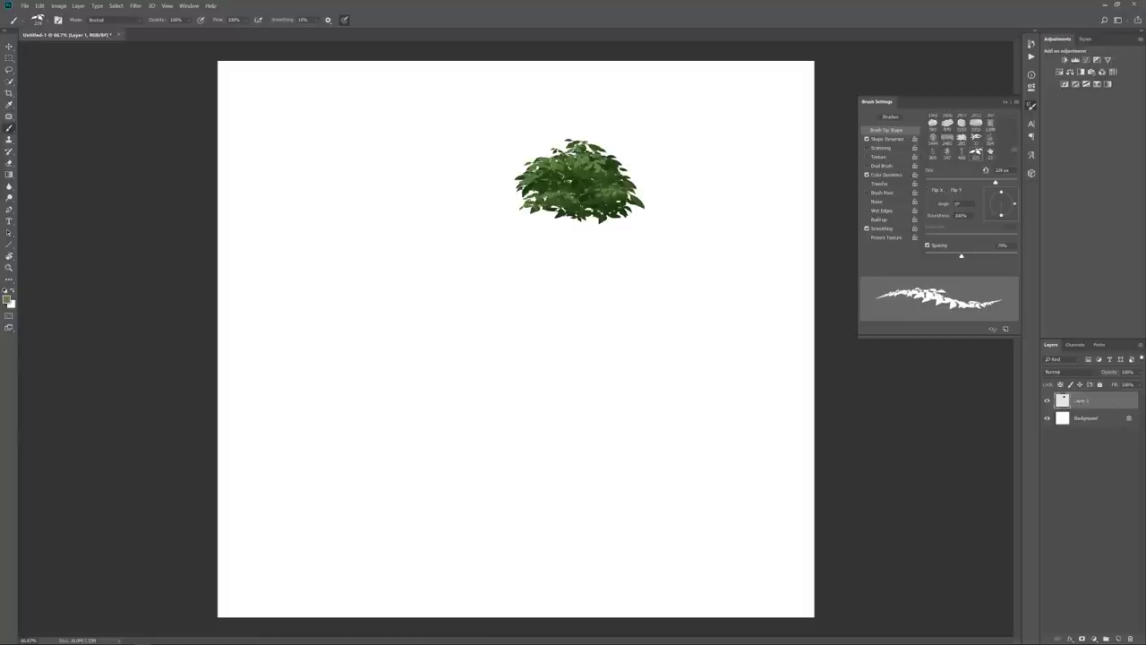
pyautogui.click(8, 299)
pyautogui.click(746, 238)
pyautogui.click(903, 216)
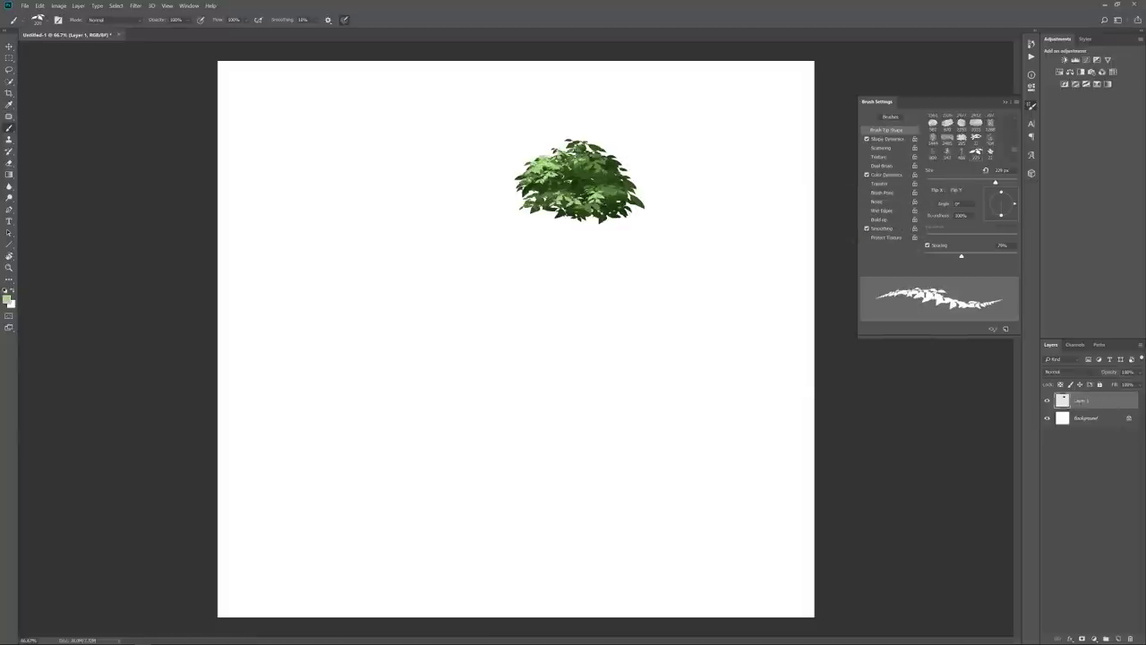
# Select the Branch-01 brush and paint a second shaded bush with a trailing tail in the canvas's upper left area.
pyautogui.rightClick(502, 255)
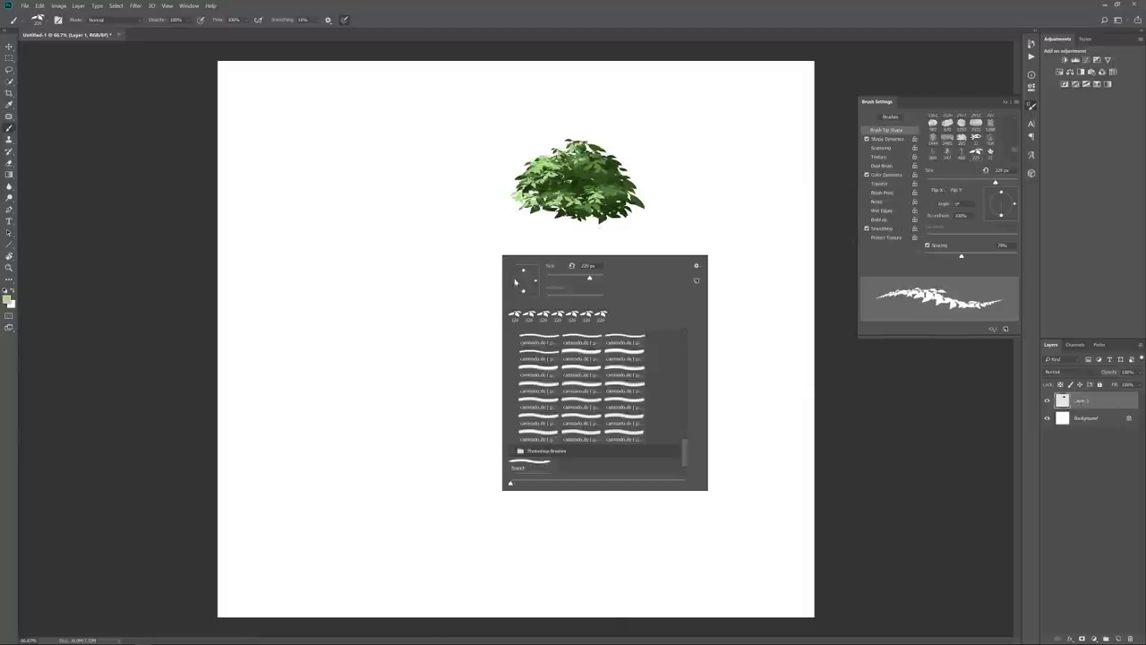
pyautogui.moveTo(684, 450)
pyautogui.mouseDown()
pyautogui.moveTo(687, 330)
pyautogui.moveTo(682, 356)
pyautogui.mouseUp()
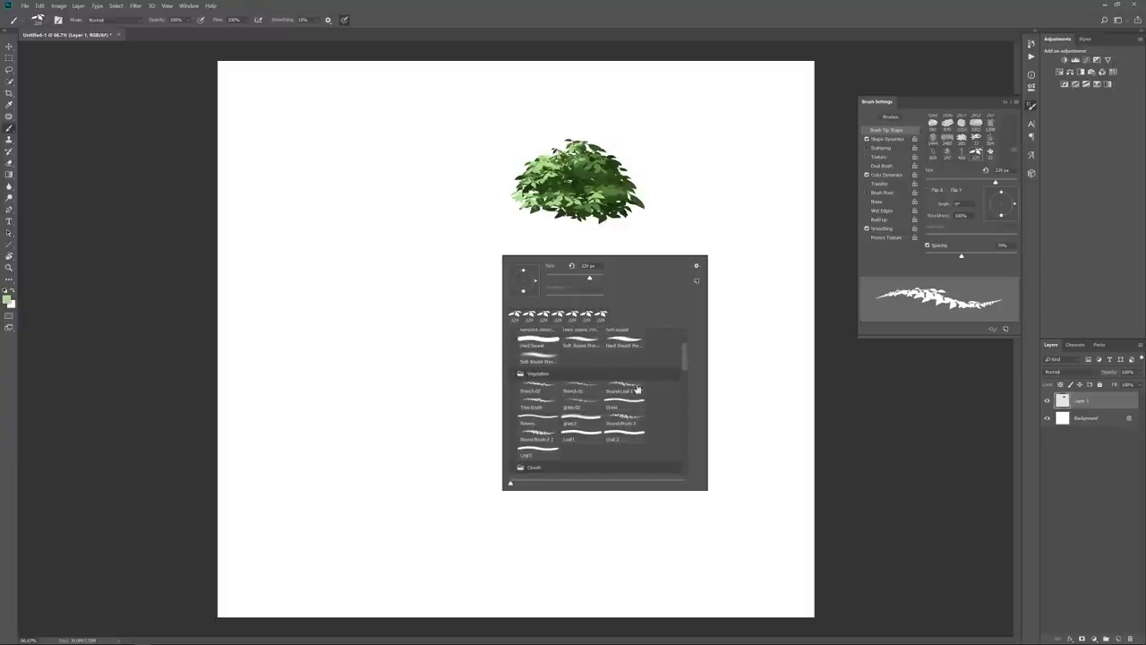
pyautogui.click(579, 386)
pyautogui.moveTo(376, 234)
pyautogui.mouseDown()
pyautogui.moveTo(430, 243)
pyautogui.moveTo(336, 241)
pyautogui.moveTo(340, 204)
pyautogui.mouseUp()
pyautogui.keyDown('alt'); pyautogui.click(576, 167); pyautogui.keyUp('alt')
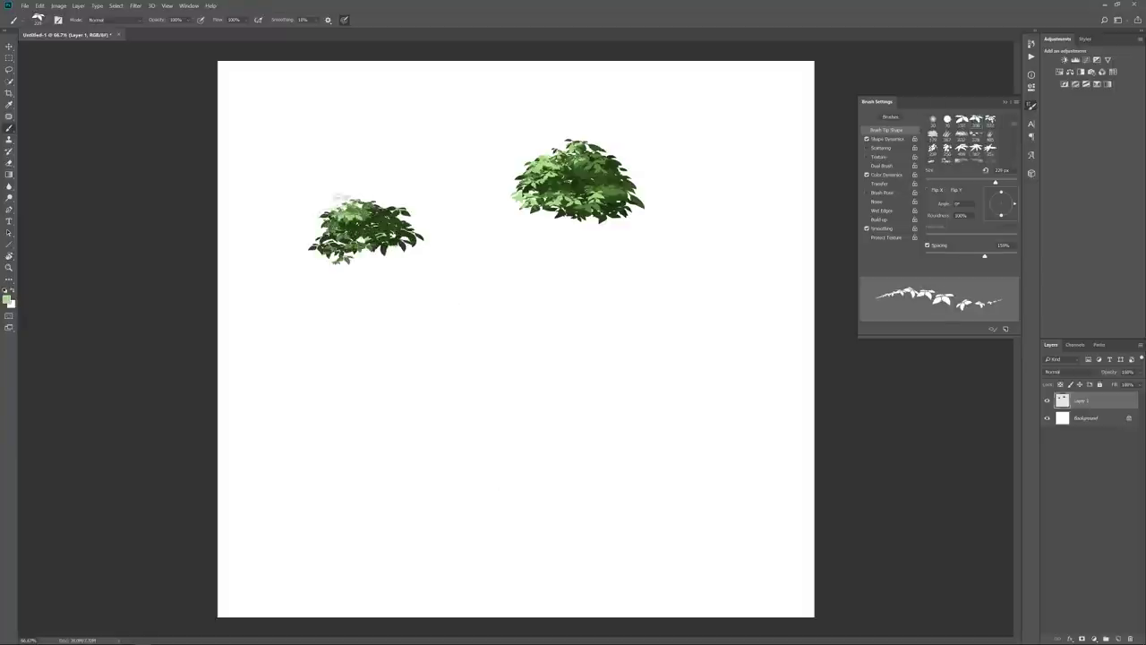
pyautogui.moveTo(340, 246)
pyautogui.mouseDown()
pyautogui.moveTo(367, 273)
pyautogui.moveTo(367, 321)
pyautogui.mouseUp()
pyautogui.moveTo(360, 276)
pyautogui.mouseDown()
pyautogui.moveTo(365, 309)
pyautogui.moveTo(333, 271)
pyautogui.moveTo(357, 279)
pyautogui.mouseUp()
pyautogui.keyDown('alt'); pyautogui.click(354, 265); pyautogui.keyUp('alt')
pyautogui.keyDown('alt'); pyautogui.click(362, 289); pyautogui.keyUp('alt')
# Choose a grass brush and paint a horizontal strip of grass below the two bushes.
pyautogui.rightClick(475, 308)
pyautogui.click(551, 440)
pyautogui.moveTo(461, 333)
pyautogui.mouseDown()
pyautogui.moveTo(443, 340)
pyautogui.moveTo(483, 337)
pyautogui.moveTo(421, 338)
pyautogui.moveTo(524, 338)
pyautogui.moveTo(403, 339)
pyautogui.mouseUp()
# Choose a round-leaf brush and paint a small shaded bush just above the grass strip.
pyautogui.rightClick(543, 301)
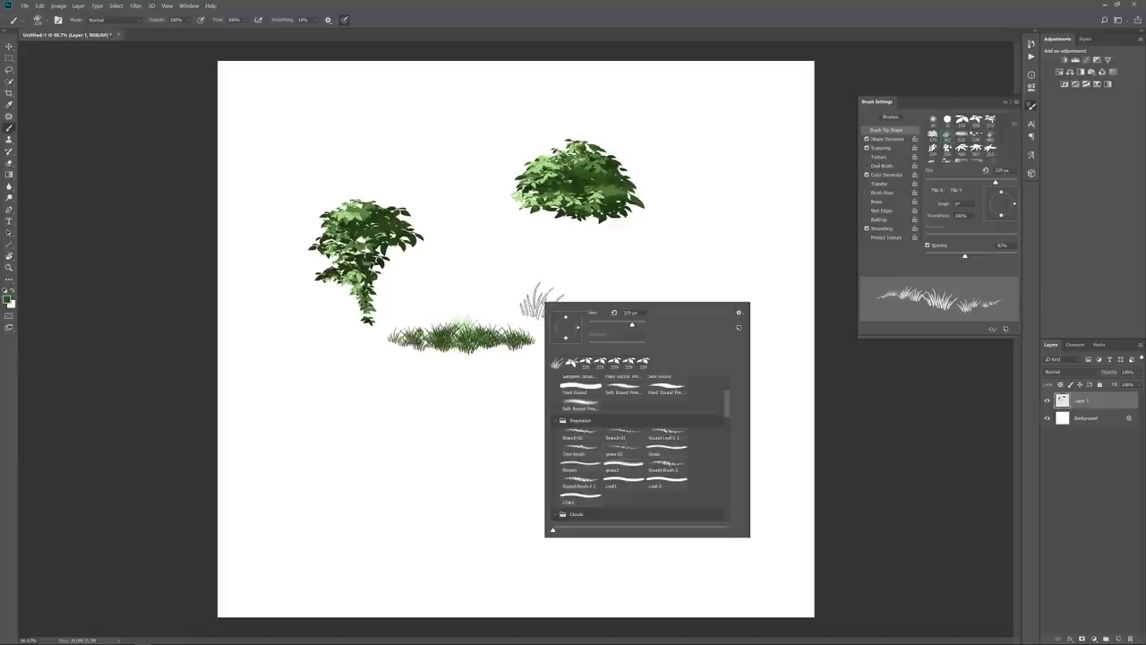
pyautogui.click(666, 433)
pyautogui.click(532, 295)
pyautogui.moveTo(537, 296)
pyautogui.mouseDown()
pyautogui.moveTo(501, 289)
pyautogui.moveTo(528, 280)
pyautogui.moveTo(470, 301)
pyautogui.moveTo(506, 264)
pyautogui.mouseUp()
pyautogui.keyDown('alt'); pyautogui.click(569, 202); pyautogui.keyUp('alt')
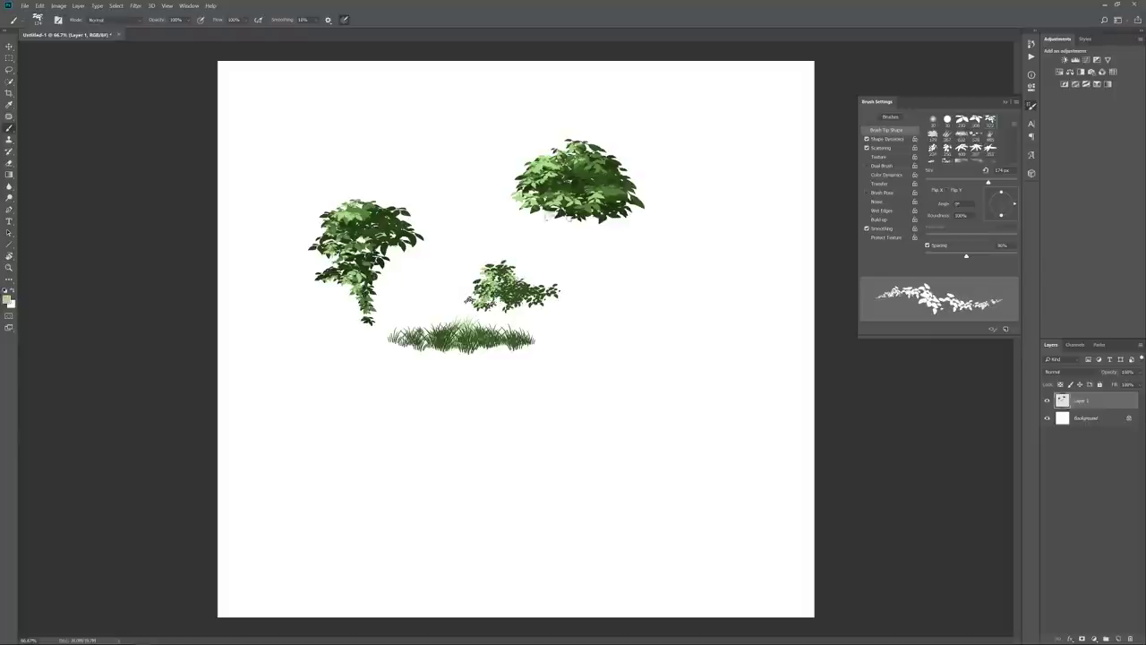
pyautogui.moveTo(550, 304)
pyautogui.mouseDown()
pyautogui.moveTo(491, 301)
pyautogui.moveTo(518, 278)
pyautogui.mouseUp()
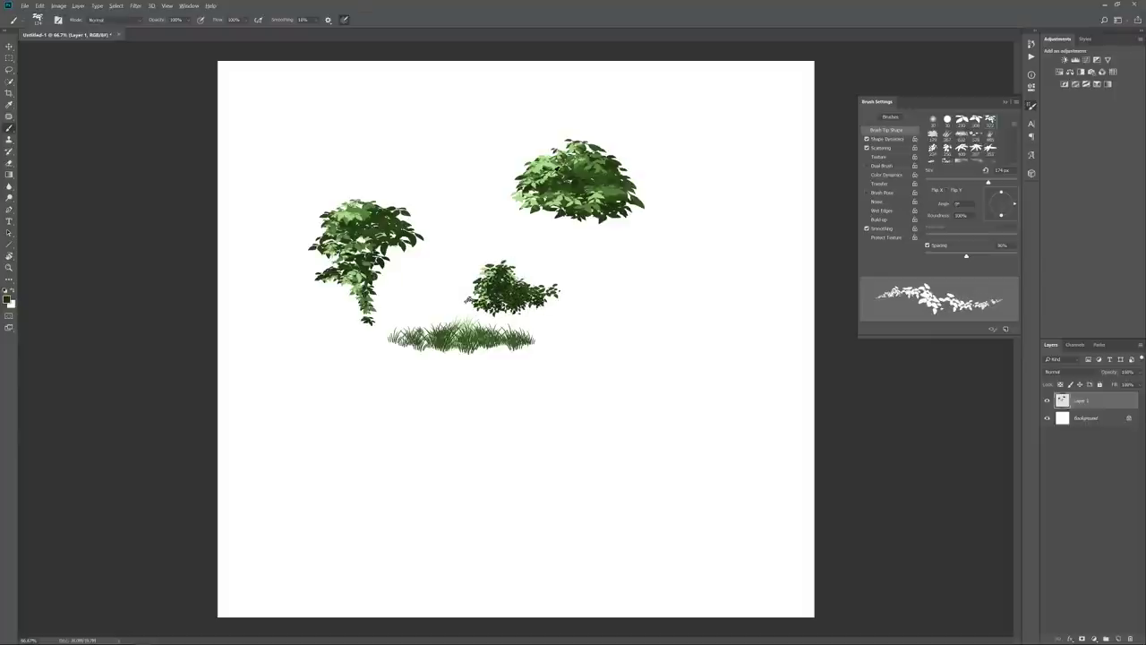
# Choose another round-leaf brush and paint an upright leafy clump beside the grass strip using sampled greens.
pyautogui.rightClick(586, 270)
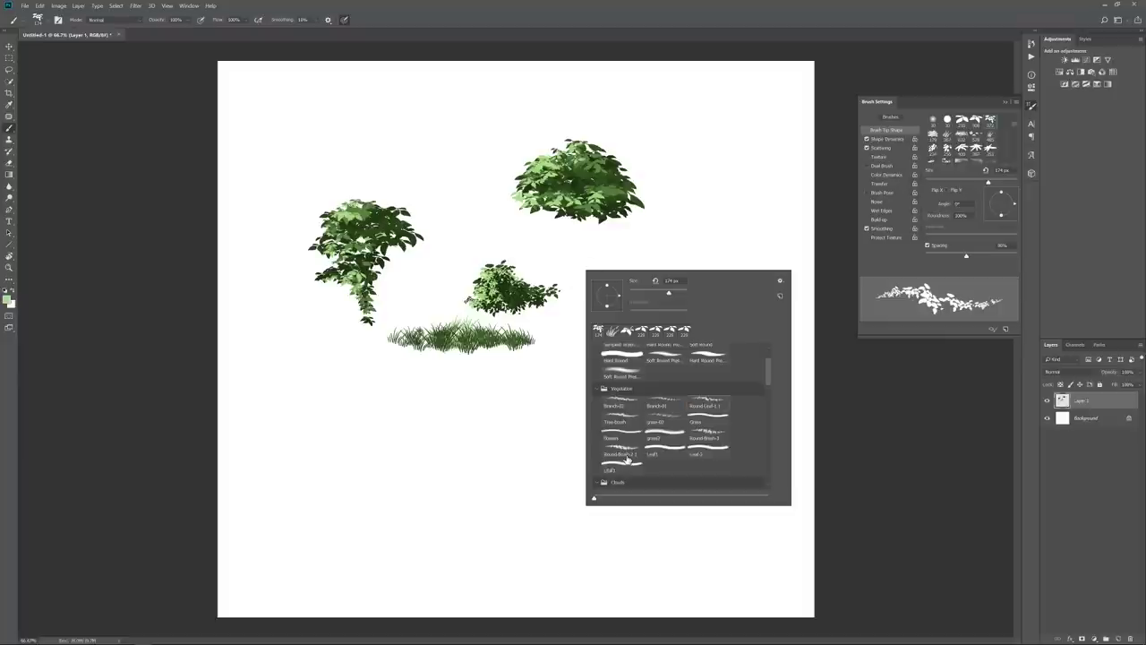
pyautogui.click(635, 451)
pyautogui.moveTo(565, 353)
pyautogui.mouseDown()
pyautogui.moveTo(593, 335)
pyautogui.moveTo(583, 323)
pyautogui.moveTo(604, 176)
pyautogui.moveTo(587, 363)
pyautogui.moveTo(559, 341)
pyautogui.moveTo(609, 313)
pyautogui.moveTo(567, 338)
pyautogui.moveTo(614, 354)
pyautogui.moveTo(622, 233)
pyautogui.moveTo(602, 307)
pyautogui.mouseUp()
pyautogui.keyDown('alt'); pyautogui.click(553, 292); pyautogui.keyUp('alt')
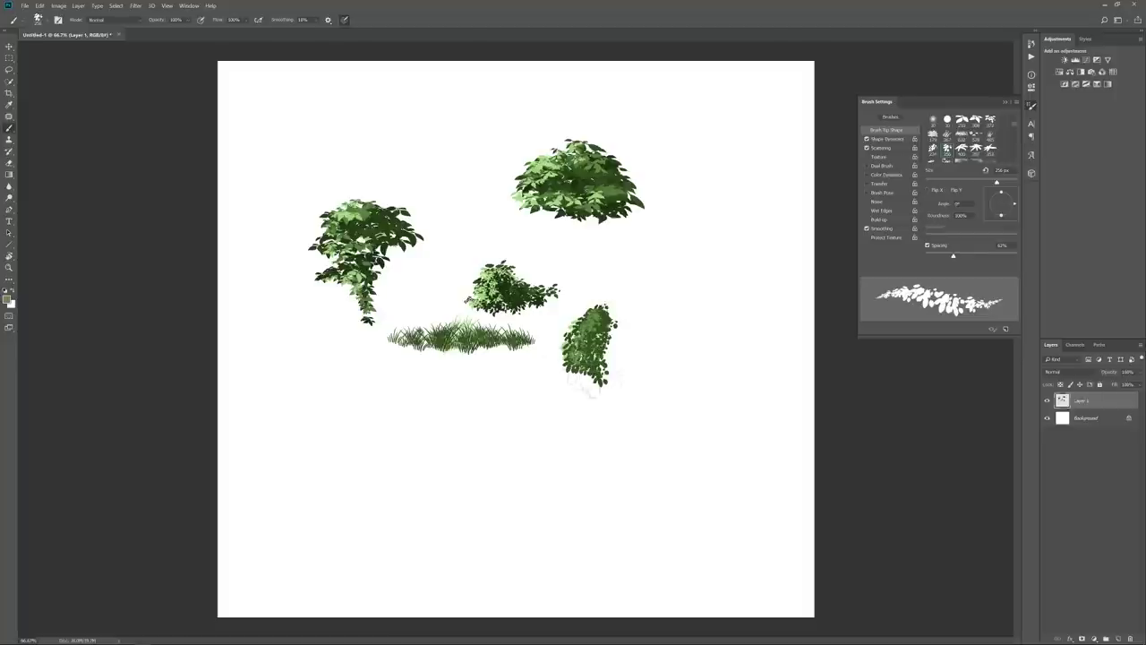
pyautogui.moveTo(593, 381); pyautogui.dragTo(583, 387)
pyautogui.moveTo(602, 329)
pyautogui.mouseDown()
pyautogui.moveTo(571, 384)
pyautogui.moveTo(612, 372)
pyautogui.moveTo(587, 312)
pyautogui.moveTo(614, 307)
pyautogui.moveTo(556, 363)
pyautogui.moveTo(573, 346)
pyautogui.moveTo(591, 394)
pyautogui.mouseUp()
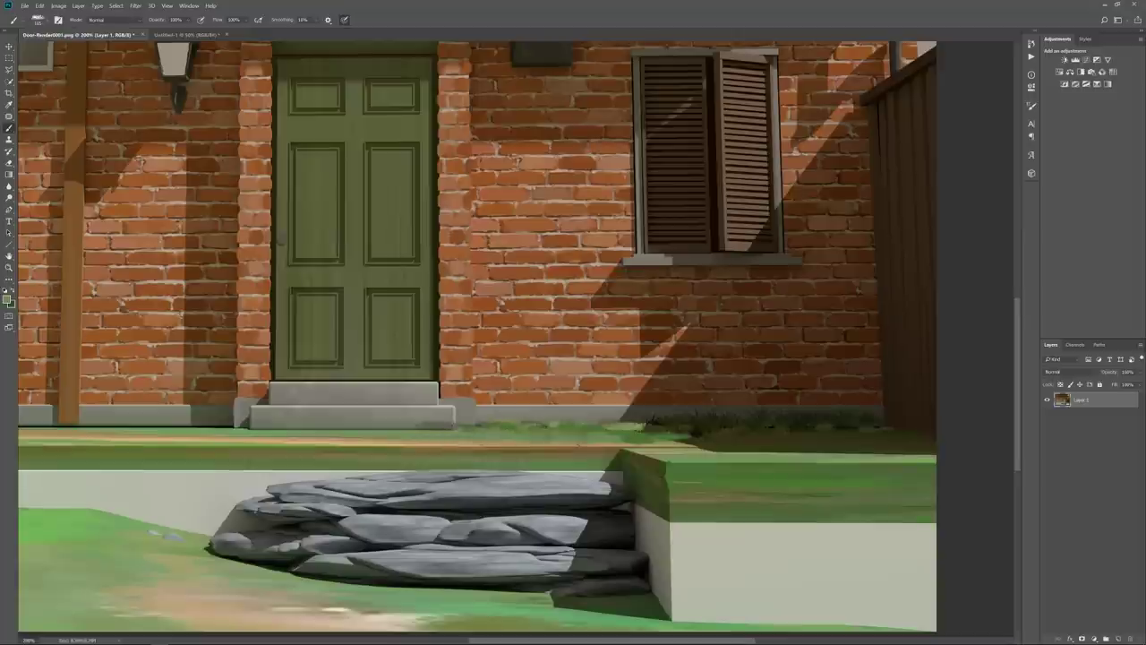
# In the house painting, paint short grass along the base of the brick wall left of the door.
pyautogui.moveTo(332, 427); pyautogui.dragTo(545, 399)
pyautogui.moveTo(435, 393); pyautogui.dragTo(289, 393)
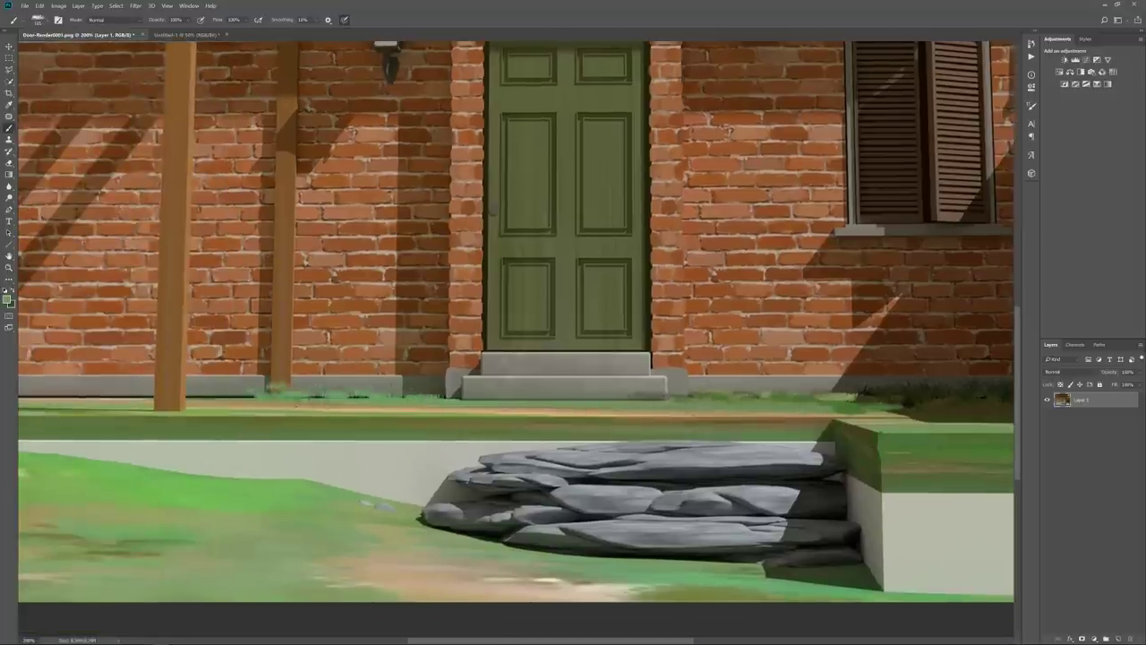
pyautogui.click(296, 395)
pyautogui.click(356, 396)
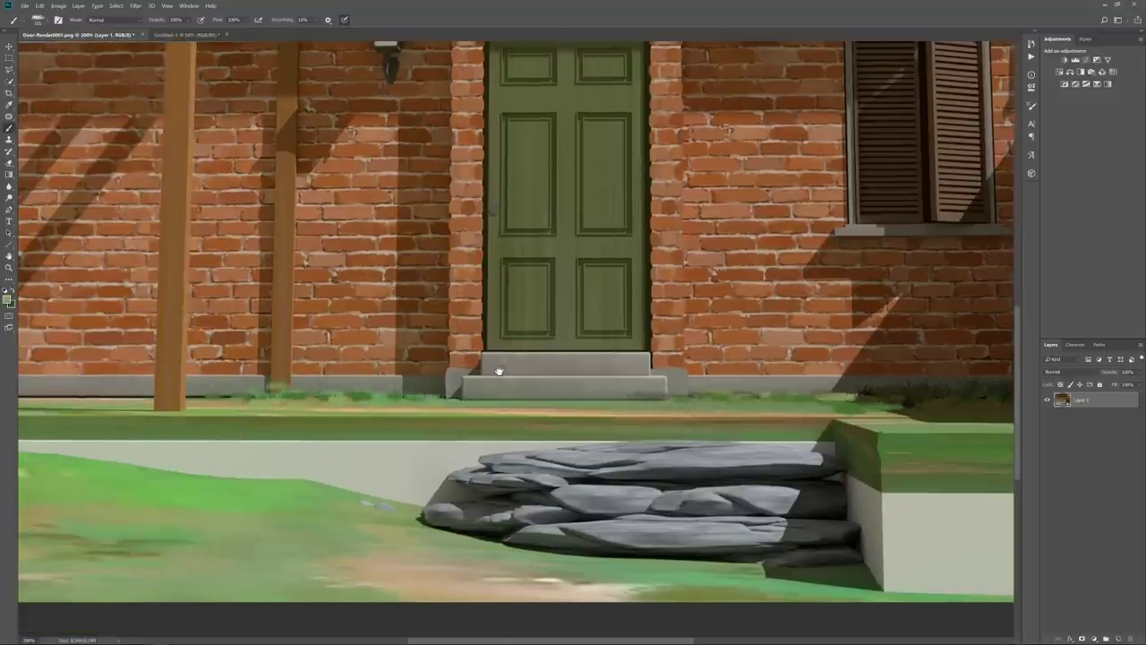
# Paint dark green ivy hanging down the front pergola post and along its upper beams.
pyautogui.moveTo(498, 371); pyautogui.dragTo(712, 408)
pyautogui.moveTo(219, 435); pyautogui.dragTo(438, 434)
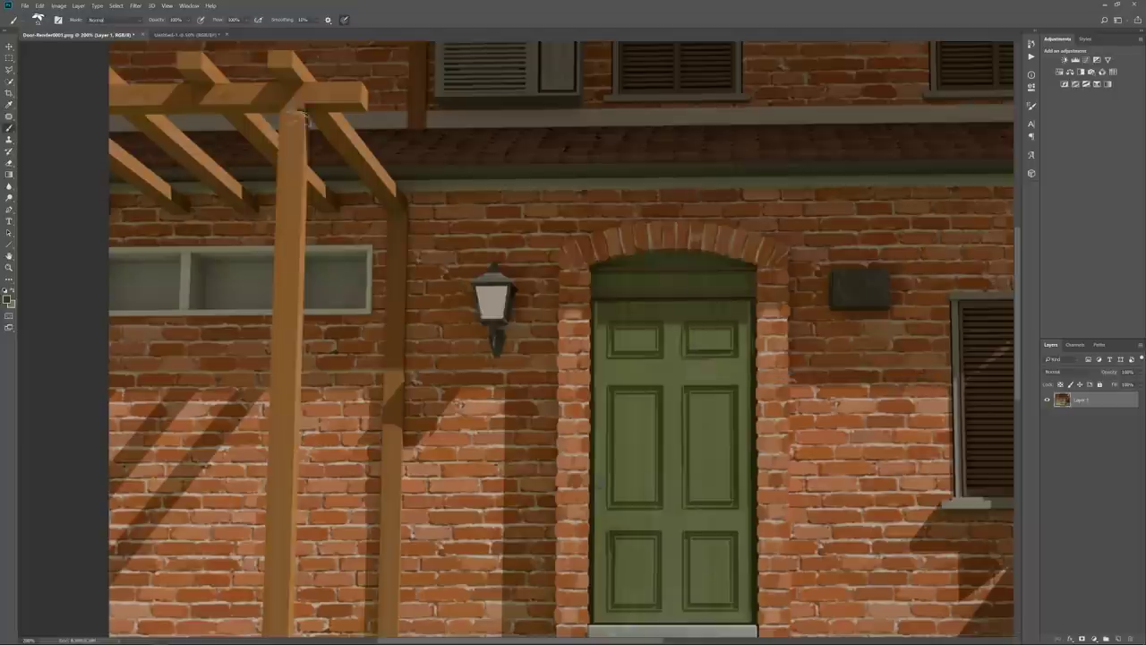
pyautogui.moveTo(291, 98); pyautogui.dragTo(284, 251)
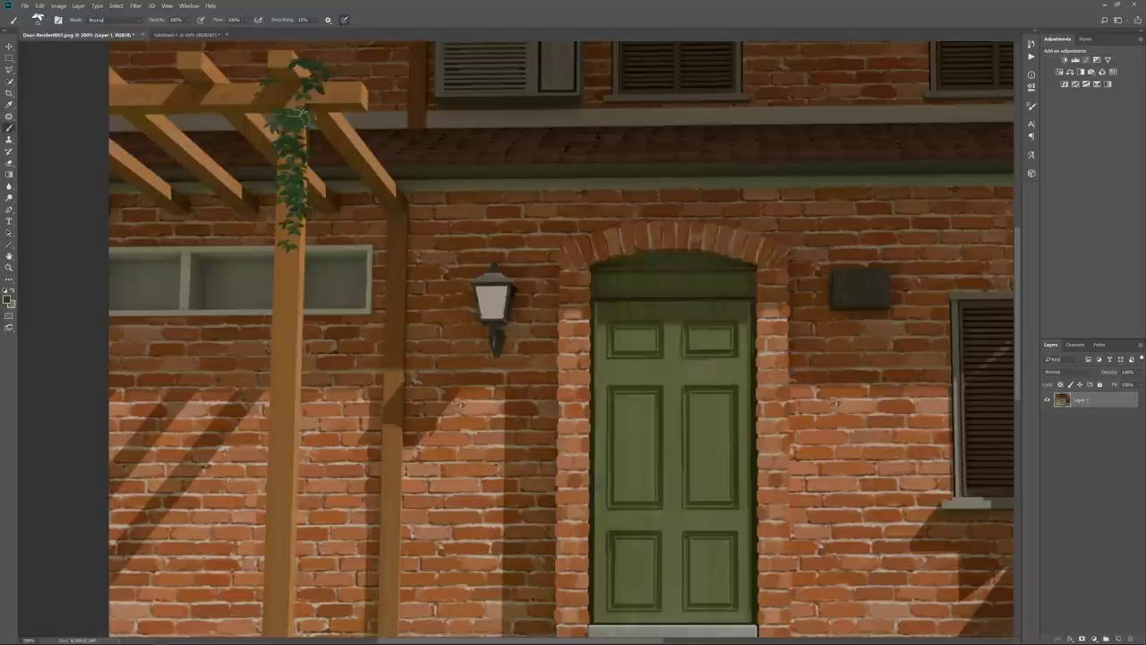
pyautogui.moveTo(314, 80); pyautogui.dragTo(297, 233)
pyautogui.moveTo(308, 103); pyautogui.dragTo(288, 381)
pyautogui.moveTo(331, 116)
pyautogui.mouseDown()
pyautogui.moveTo(353, 127)
pyautogui.moveTo(380, 188)
pyautogui.mouseUp()
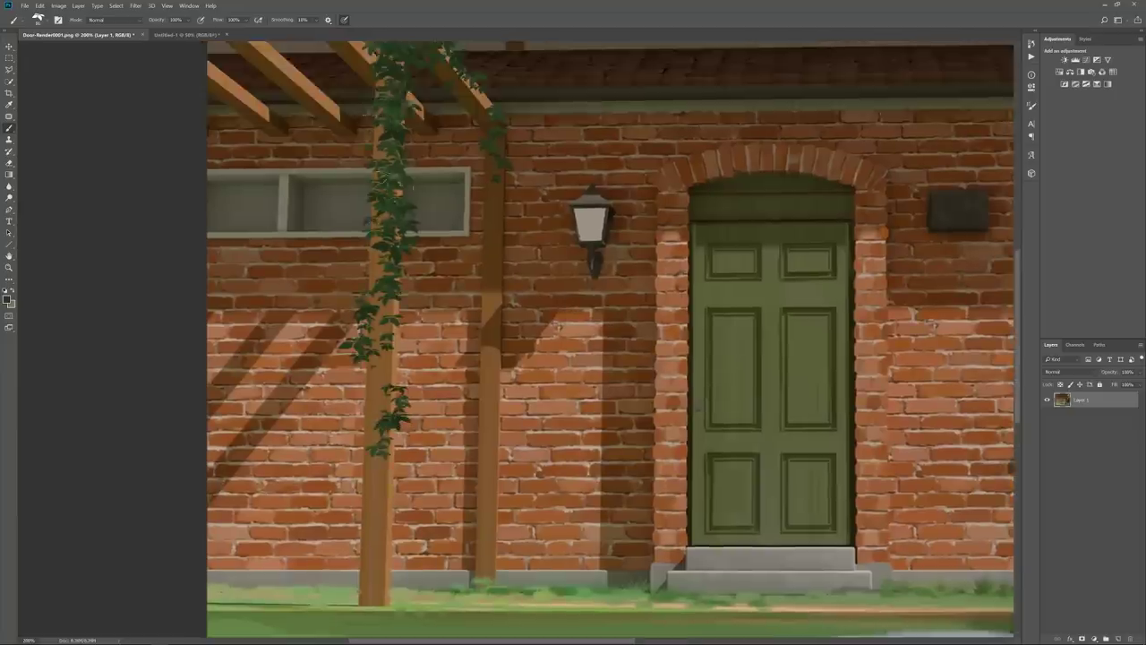
# Thicken the ivy on the front pergola post and paint a soft shadow on the wood beneath it.
pyautogui.rightClick(517, 443)
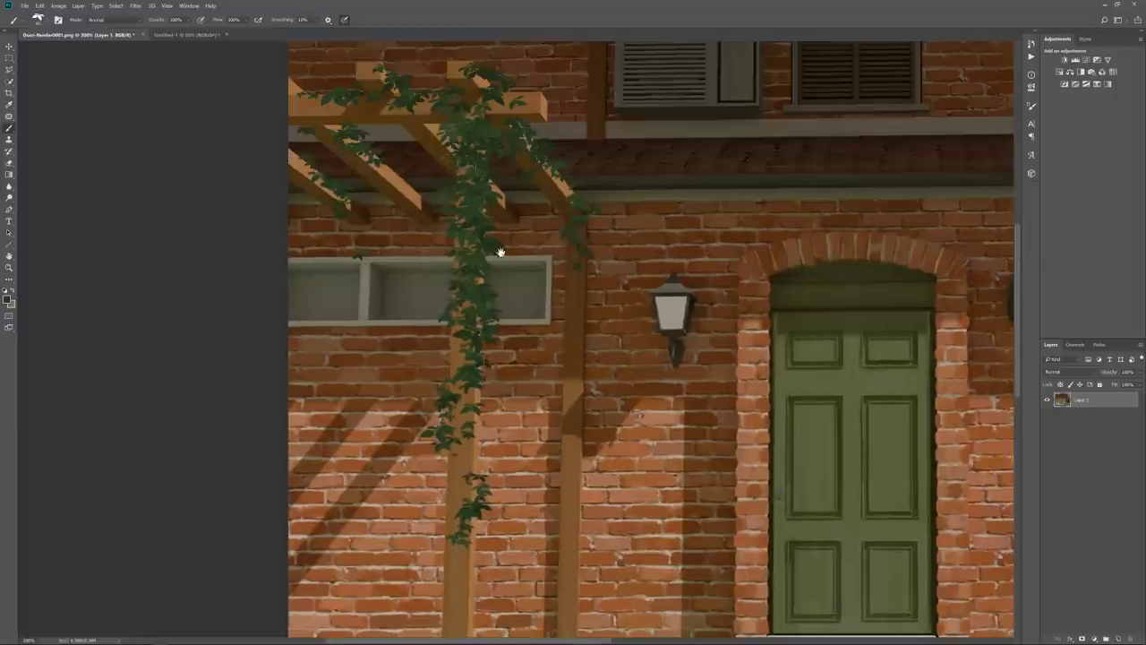
pyautogui.moveTo(467, 327); pyautogui.dragTo(456, 376)
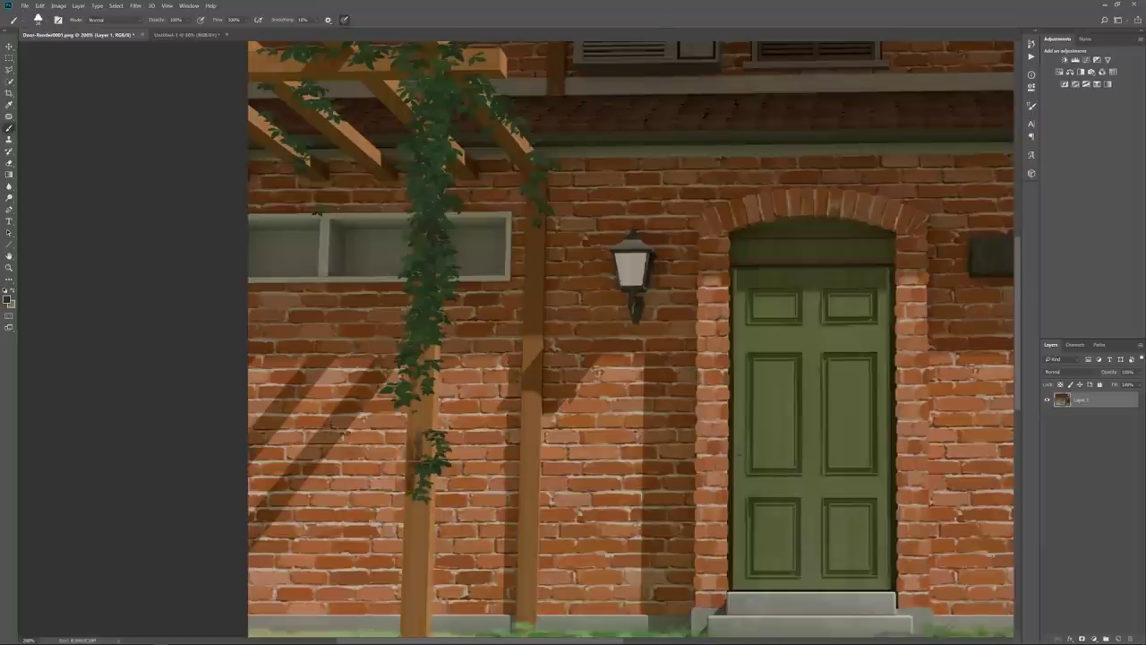
pyautogui.moveTo(421, 470); pyautogui.dragTo(419, 559)
pyautogui.rightClick(440, 379)
pyautogui.moveTo(434, 435); pyautogui.dragTo(423, 454)
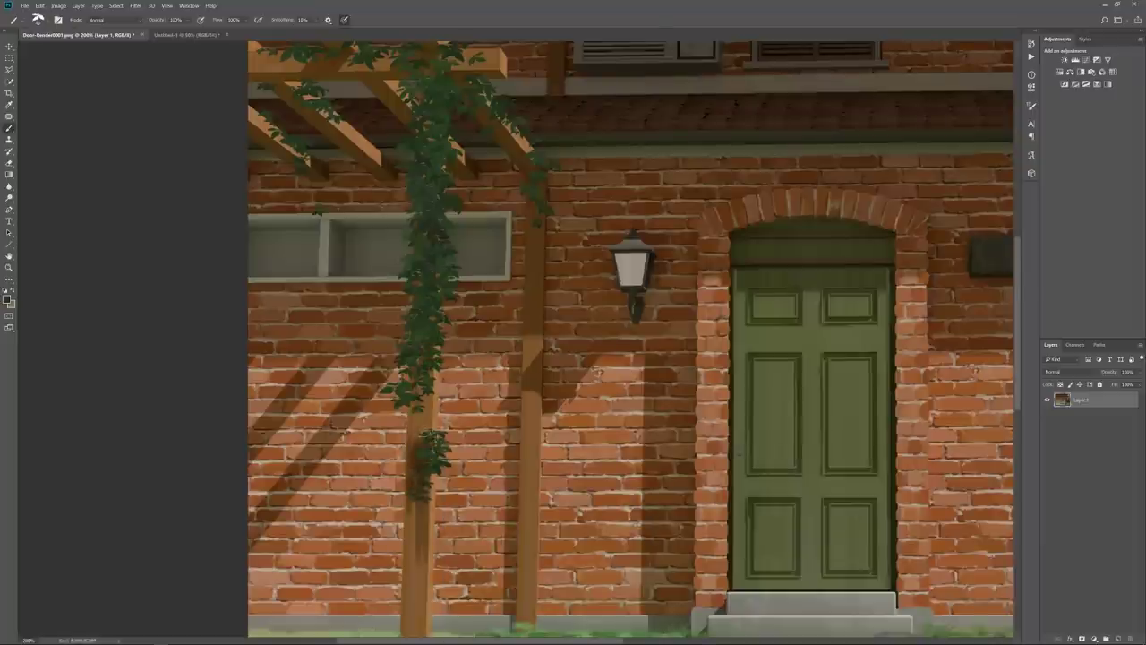
# Extend the ivy farther down the lower half of the front pergola post.
pyautogui.moveTo(427, 529); pyautogui.dragTo(431, 501)
pyautogui.click(392, 376)
pyautogui.moveTo(488, 458); pyautogui.dragTo(511, 379)
pyautogui.rightClick(512, 378)
pyautogui.click(433, 299)
pyautogui.moveTo(430, 465); pyautogui.dragTo(452, 467)
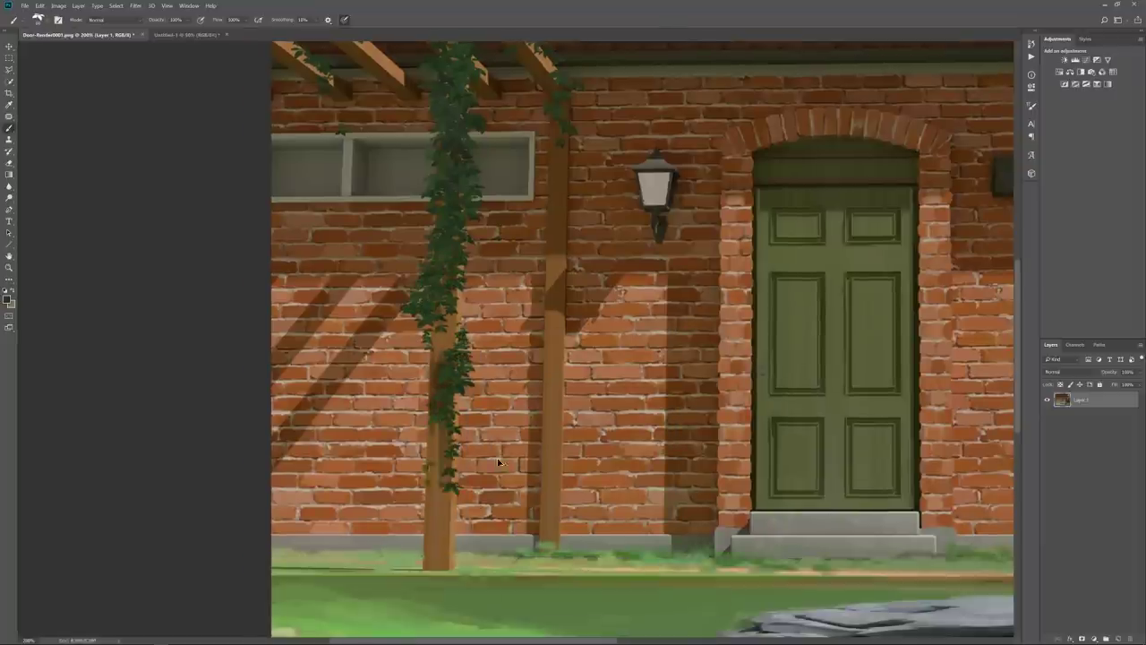
pyautogui.moveTo(427, 295); pyautogui.dragTo(387, 462)
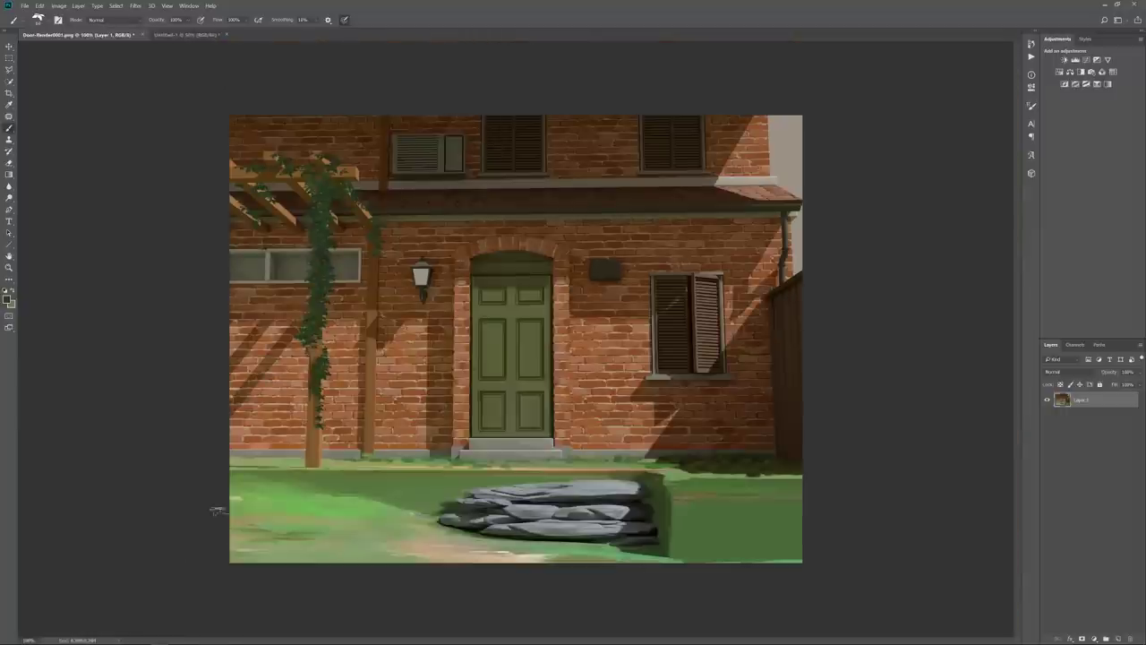
# Paint a large bush in the painting's lower-left corner and darken its shadows with brush opacity at 40%.
pyautogui.rightClick(691, 502)
pyautogui.click(761, 471)
pyautogui.moveTo(268, 475); pyautogui.dragTo(338, 564)
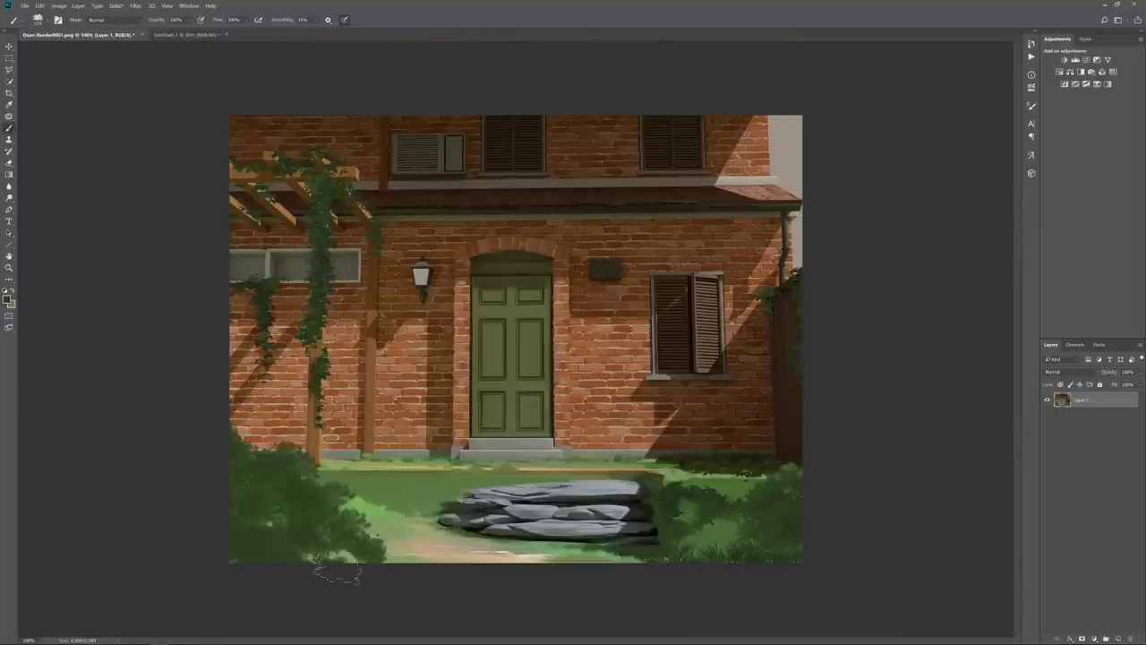
pyautogui.moveTo(283, 506); pyautogui.dragTo(318, 526)
pyautogui.moveTo(251, 458)
pyautogui.mouseDown()
pyautogui.moveTo(309, 485)
pyautogui.moveTo(274, 559)
pyautogui.moveTo(304, 512)
pyautogui.moveTo(268, 473)
pyautogui.moveTo(276, 462)
pyautogui.moveTo(383, 555)
pyautogui.mouseUp()
pyautogui.press('4')
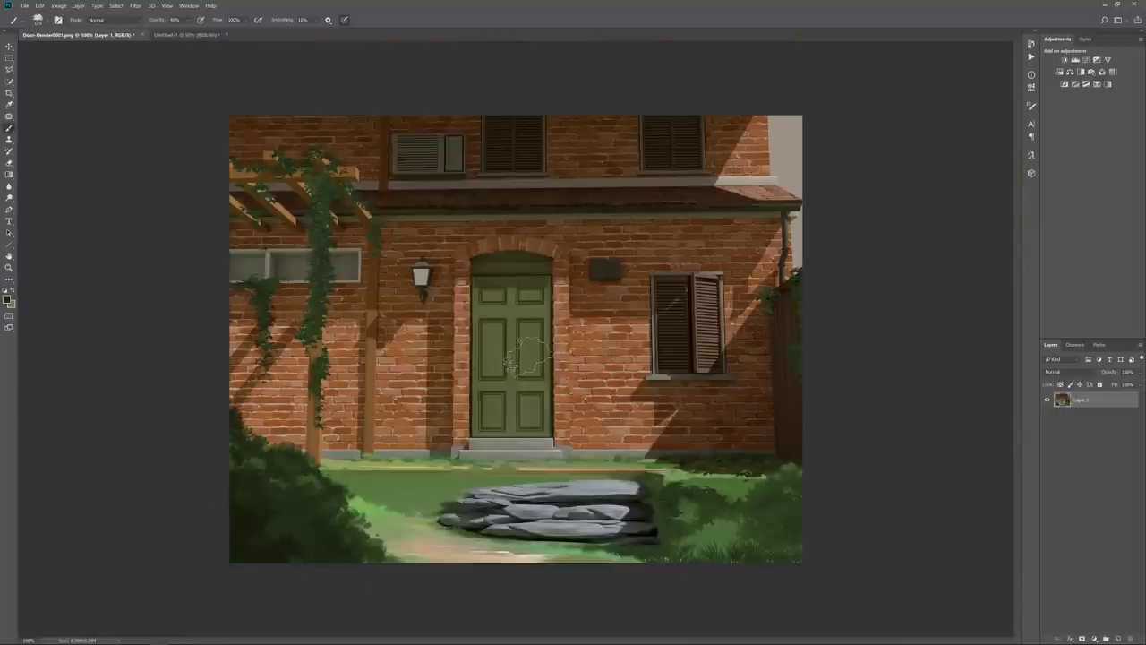
pyautogui.moveTo(271, 479)
pyautogui.mouseDown()
pyautogui.moveTo(341, 502)
pyautogui.moveTo(259, 498)
pyautogui.moveTo(261, 529)
pyautogui.mouseUp()
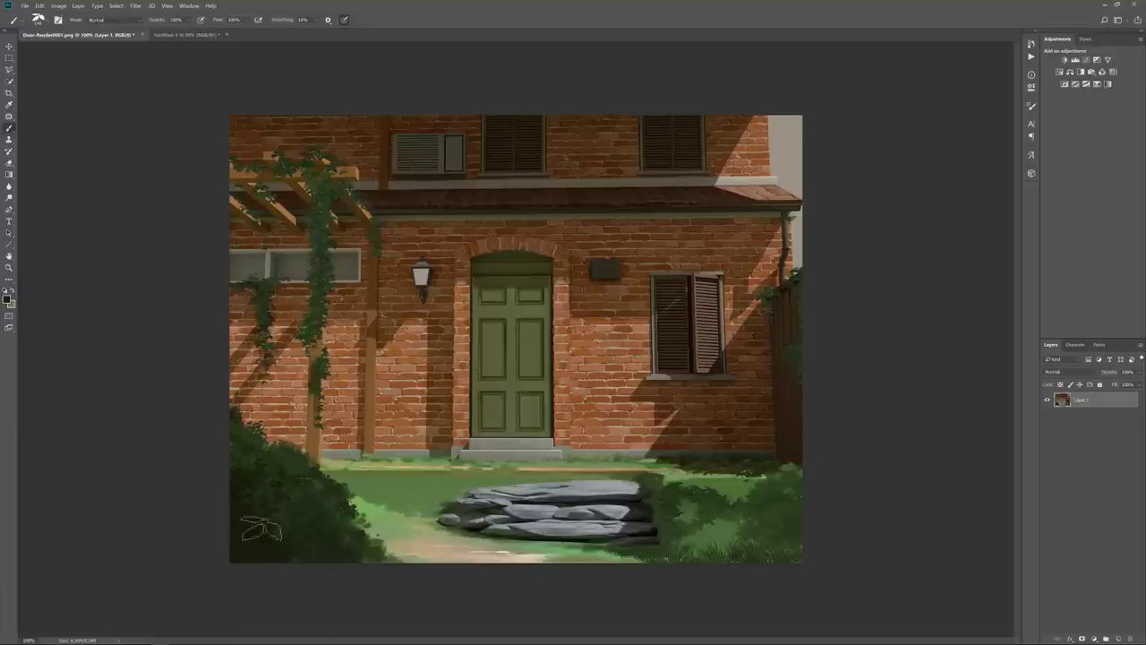
# Choose a leaf brush and paint crisp leaf shapes along the upper edge of the lower-left bush.
pyautogui.rightClick(301, 546)
pyautogui.doubleClick(338, 555)
pyautogui.rightClick(301, 547)
pyautogui.doubleClick(341, 537)
pyautogui.moveTo(333, 508); pyautogui.dragTo(278, 457)
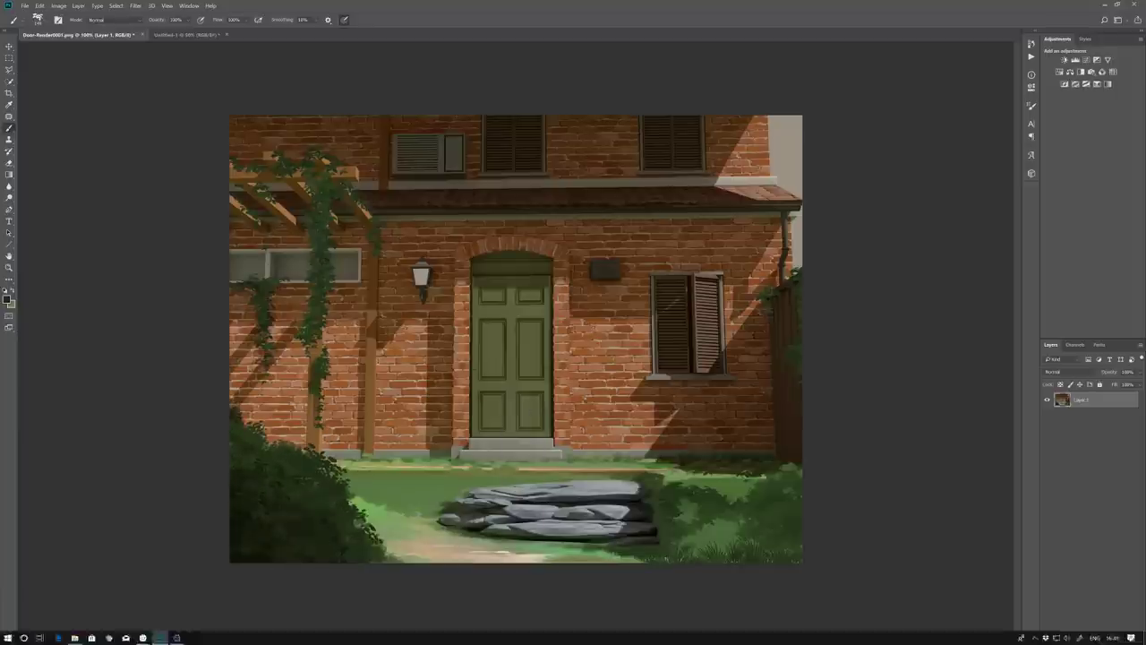
# Sample greens from the lower-left bush and paint subtle lighter leaves within it.
pyautogui.keyDown('alt'); pyautogui.click(319, 475); pyautogui.keyUp('alt')
pyautogui.keyDown('alt'); pyautogui.click(317, 498); pyautogui.keyUp('alt')
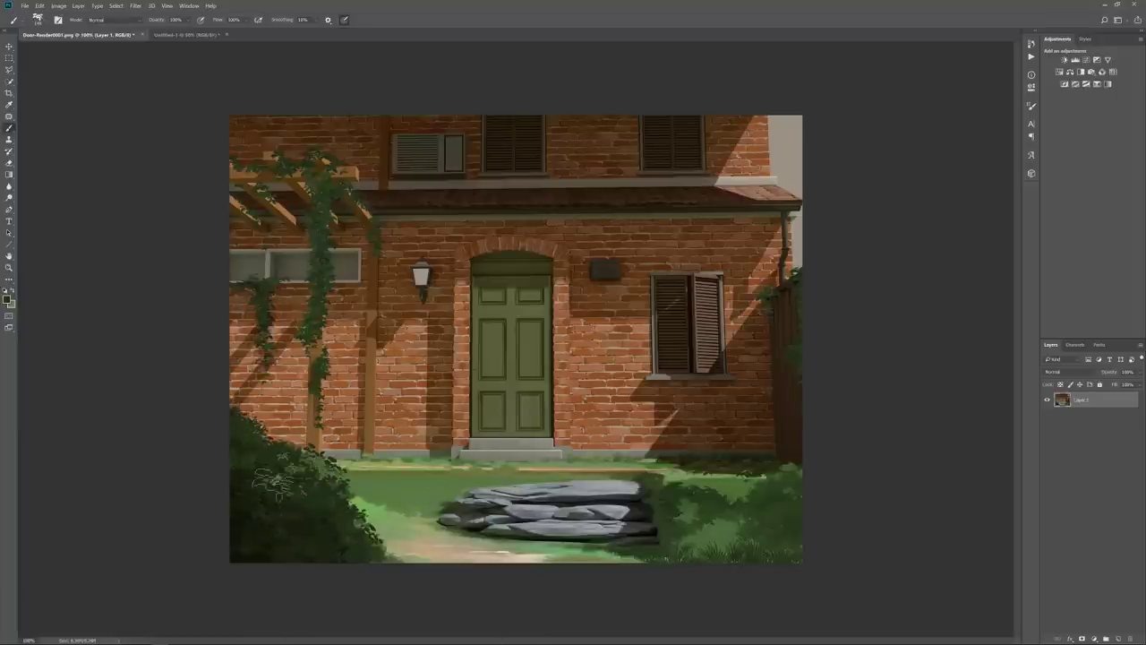
pyautogui.moveTo(272, 486)
pyautogui.mouseDown()
pyautogui.moveTo(249, 442)
pyautogui.moveTo(322, 546)
pyautogui.moveTo(319, 583)
pyautogui.mouseUp()
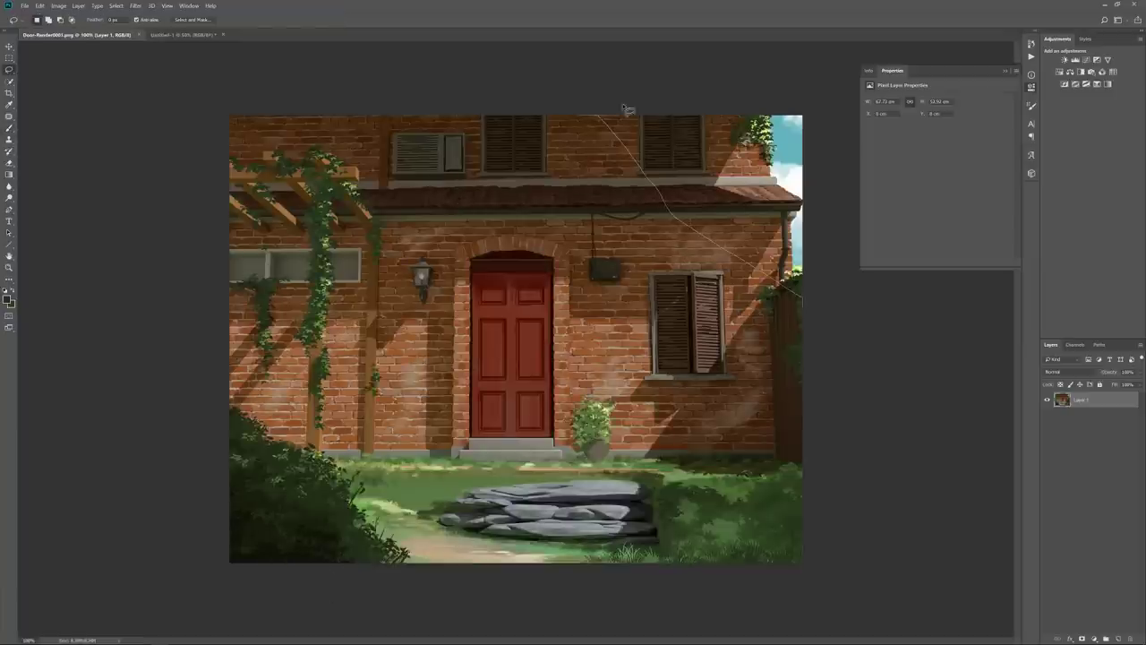
# Lasso a forked tree branch in the painting's upper right and fill it with dark brown on a new layer.
pyautogui.press('l')
pyautogui.moveTo(659, 111); pyautogui.dragTo(804, 231)
pyautogui.moveTo(711, 190); pyautogui.dragTo(688, 192)
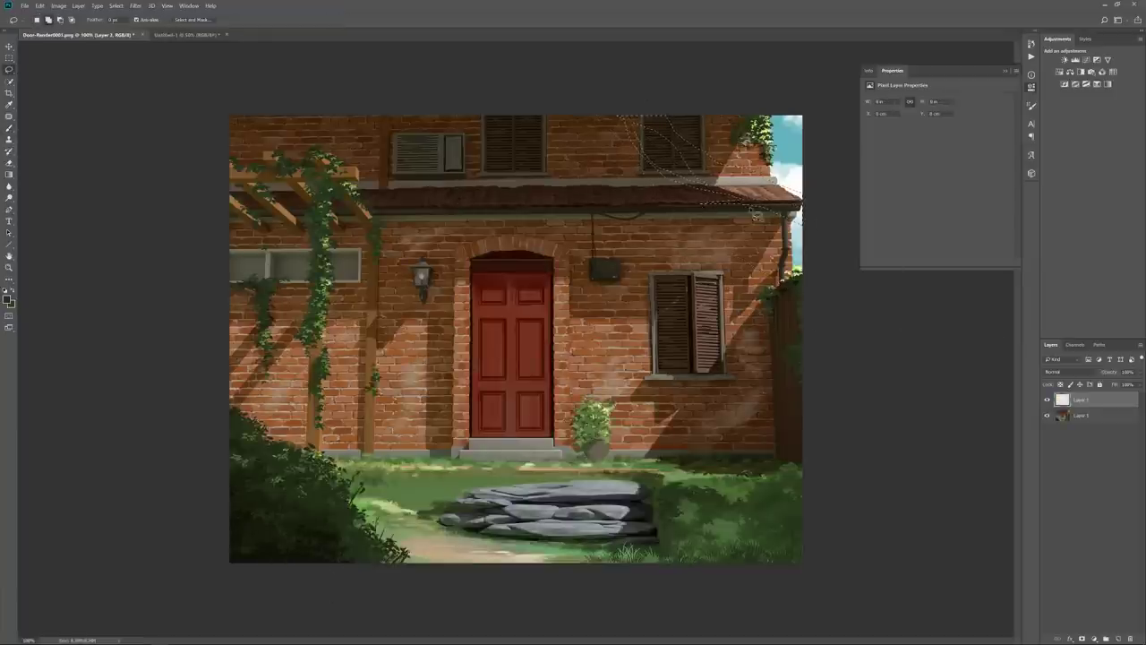
pyautogui.press('b')
pyautogui.click(7, 299)
pyautogui.moveTo(750, 208)
pyautogui.mouseDown()
pyautogui.moveTo(761, 215)
pyautogui.moveTo(645, 125)
pyautogui.mouseUp()
pyautogui.press('Return')
pyautogui.hotkey('ctrl', 'd')
# Restore the branch selection and shade the branch with the brush at 20% opacity.
pyautogui.press('l')
pyautogui.moveTo(766, 227); pyautogui.dragTo(821, 281)
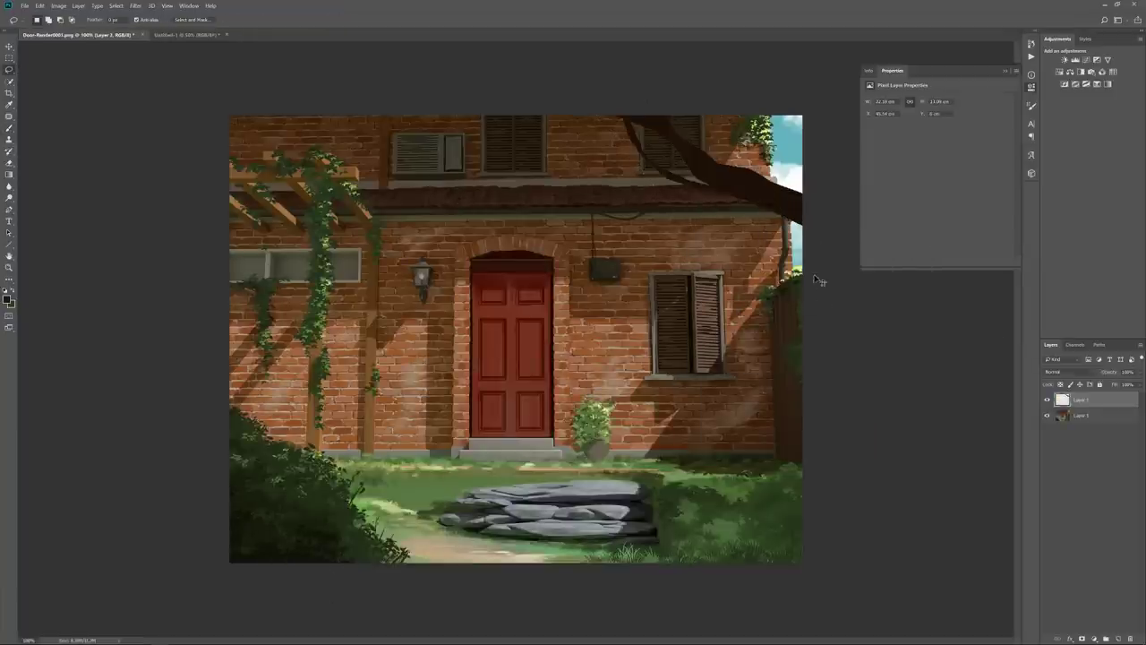
pyautogui.hotkey('ctrl', 'z')
pyautogui.press('b')
pyautogui.rightClick(759, 208)
pyautogui.click(1000, 352)
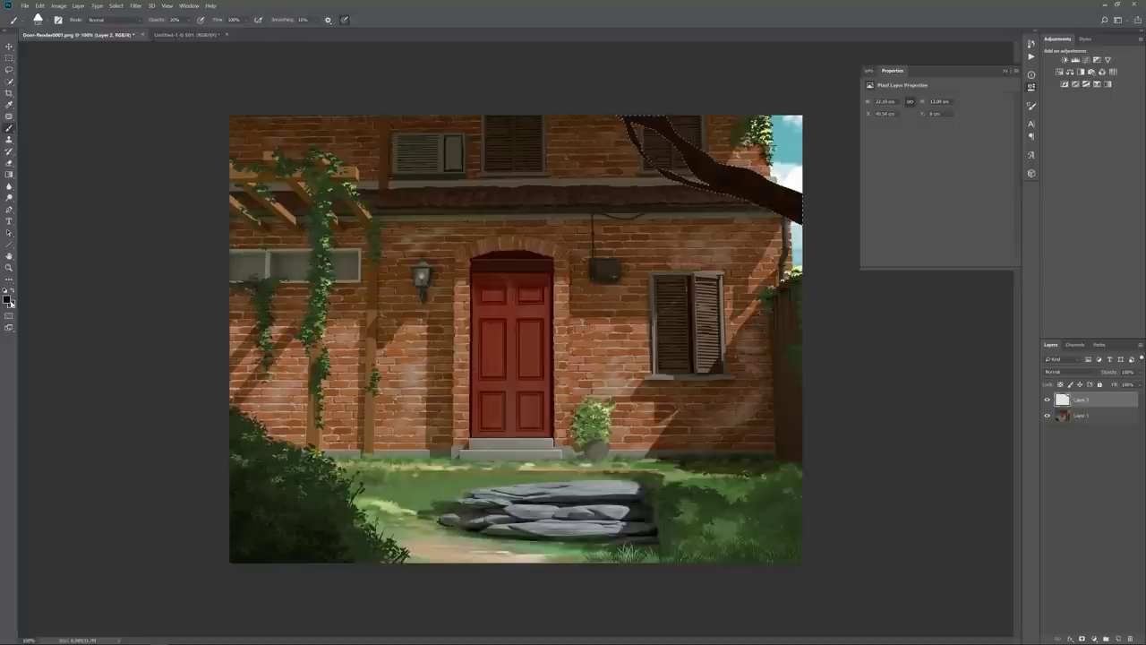
pyautogui.click(8, 299)
pyautogui.press('Return')
pyautogui.hotkey('ctrl', 'd')
# Choose a leaf brush with a very dark green and paint leaves around the branch's tips.
pyautogui.rightClick(704, 230)
pyautogui.scroll(-3, 796, 376)
pyautogui.click(7, 299)
pyautogui.click(742, 322)
pyautogui.click(900, 221)
pyautogui.moveTo(631, 135); pyautogui.dragTo(656, 179)
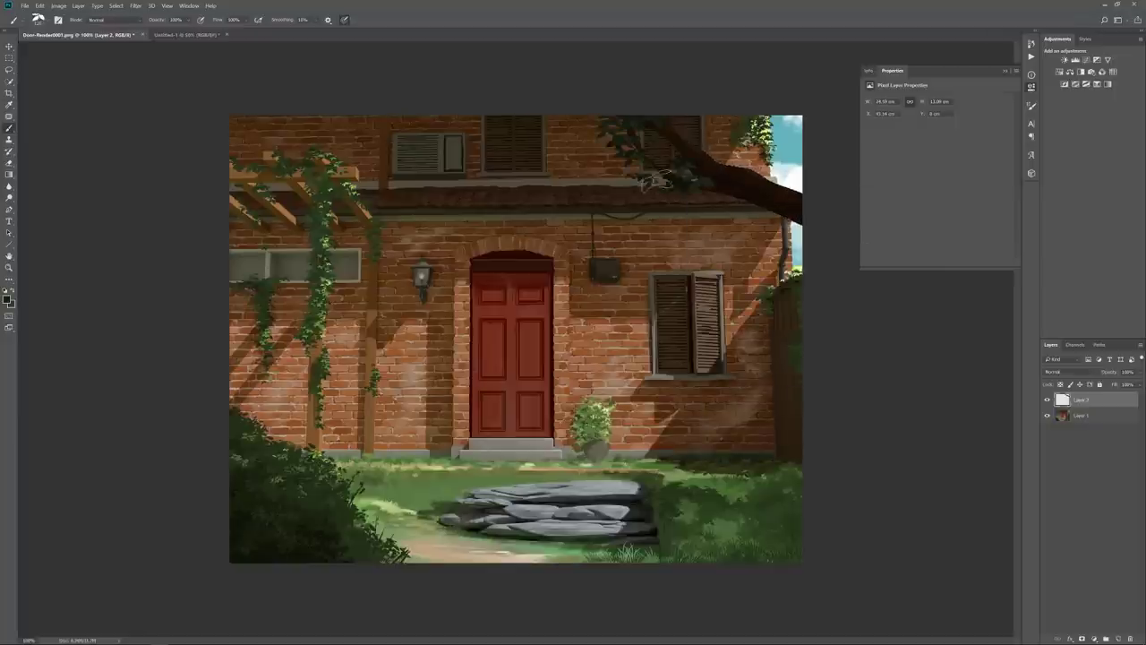
pyautogui.click(594, 154)
# Paint a cluster of dark leaves hanging below the thick part of the tree branch.
pyautogui.rightClick(762, 236)
pyautogui.moveTo(734, 240); pyautogui.dragTo(779, 220)
pyautogui.hotkey('ctrl', 'm')
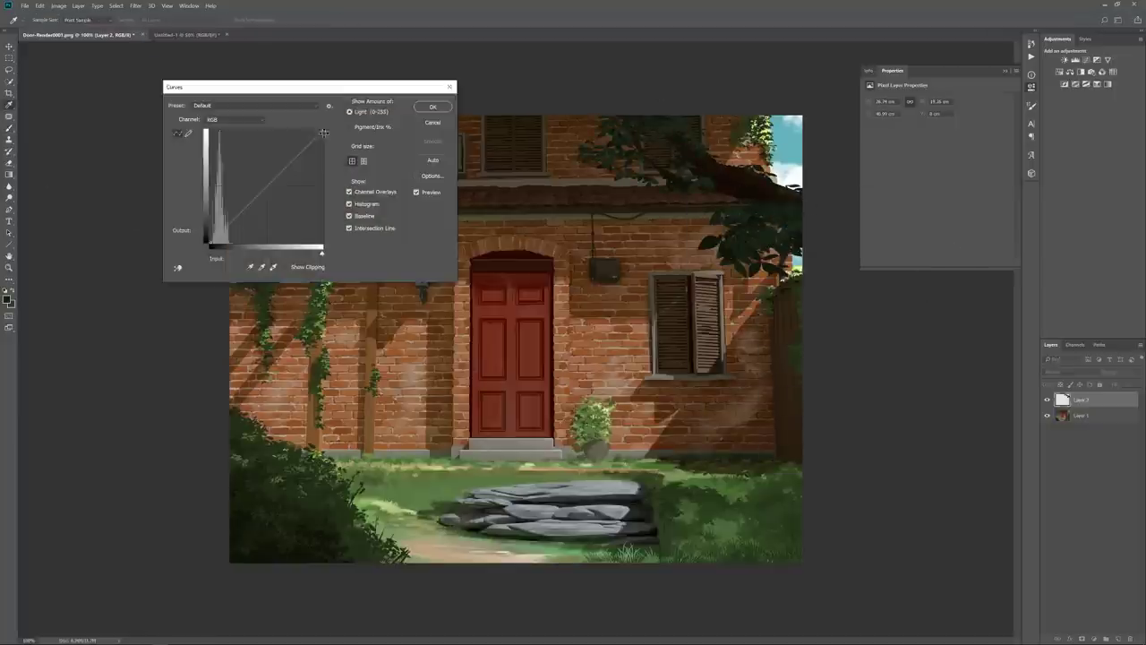
pyautogui.press('Escape')
pyautogui.press('x')
pyautogui.click(684, 135)
# Try duplicating the branch layer and transforming the copy to frame the painting's upper-left corner.
pyautogui.press('v')
pyautogui.hotkey('ctrl', 'j')
pyautogui.moveTo(803, 277); pyautogui.dragTo(143, 289)
pyautogui.moveTo(461, 71); pyautogui.dragTo(506, 76)
pyautogui.moveTo(373, 205); pyautogui.dragTo(338, 160)
pyautogui.press('Return')
pyautogui.click(58, 6)
pyautogui.click(188, 44)
pyautogui.press('Escape')
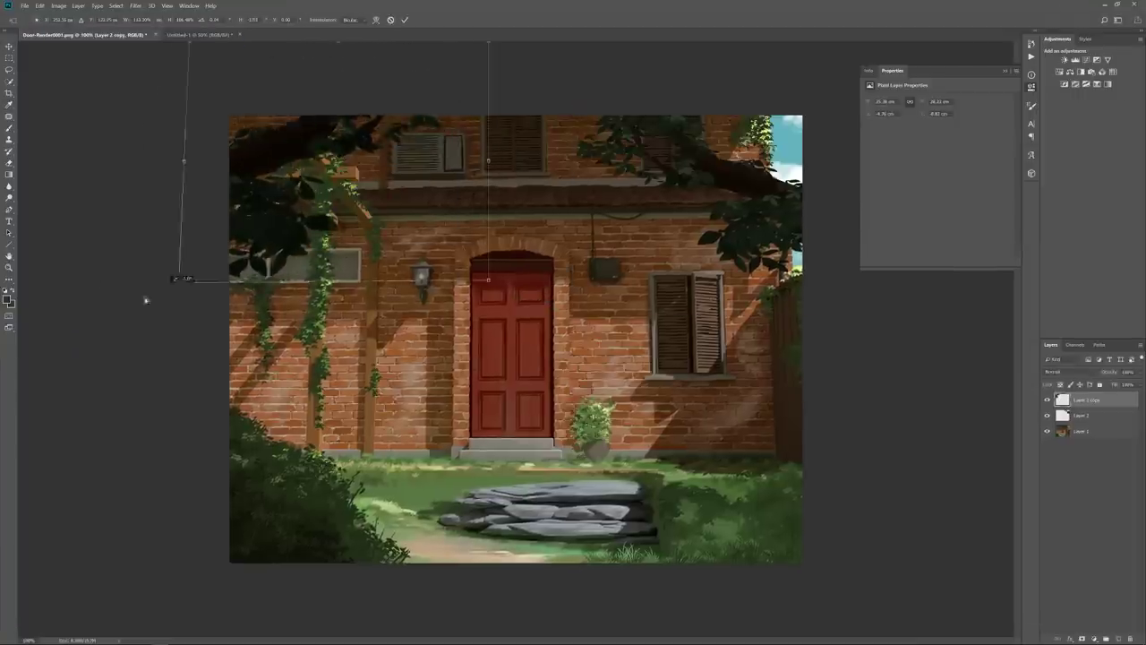
pyautogui.hotkey('ctrl', 't')
pyautogui.moveTo(295, 233); pyautogui.dragTo(338, 191)
pyautogui.moveTo(233, 236); pyautogui.dragTo(153, 274)
pyautogui.press('Return')
pyautogui.press('Delete')
# Choose a leaf brush and paint dark foreground leaves in the painting's upper-left corner.
pyautogui.press('b')
pyautogui.rightClick(402, 277)
pyautogui.press('Return')
pyautogui.click(253, 145)
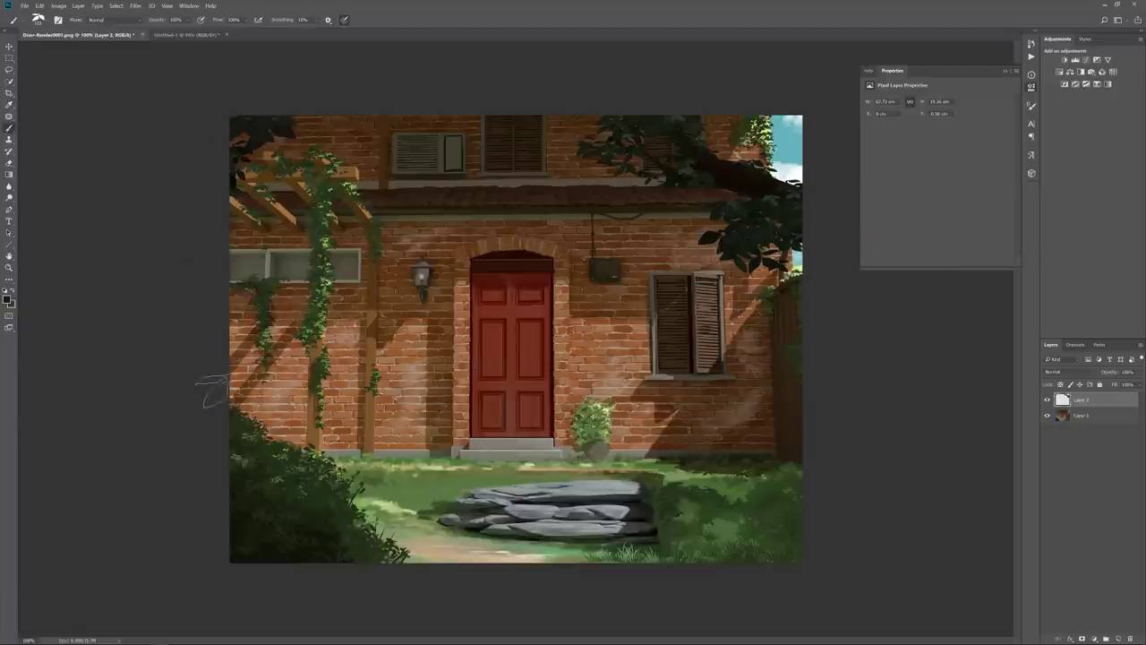
# Paint dark foreground leaves along the left edge over the bush and in the painting's lower-right corner.
pyautogui.click(246, 387)
pyautogui.click(269, 458)
pyautogui.hotkey('ctrl', 'z')
pyautogui.click(266, 548)
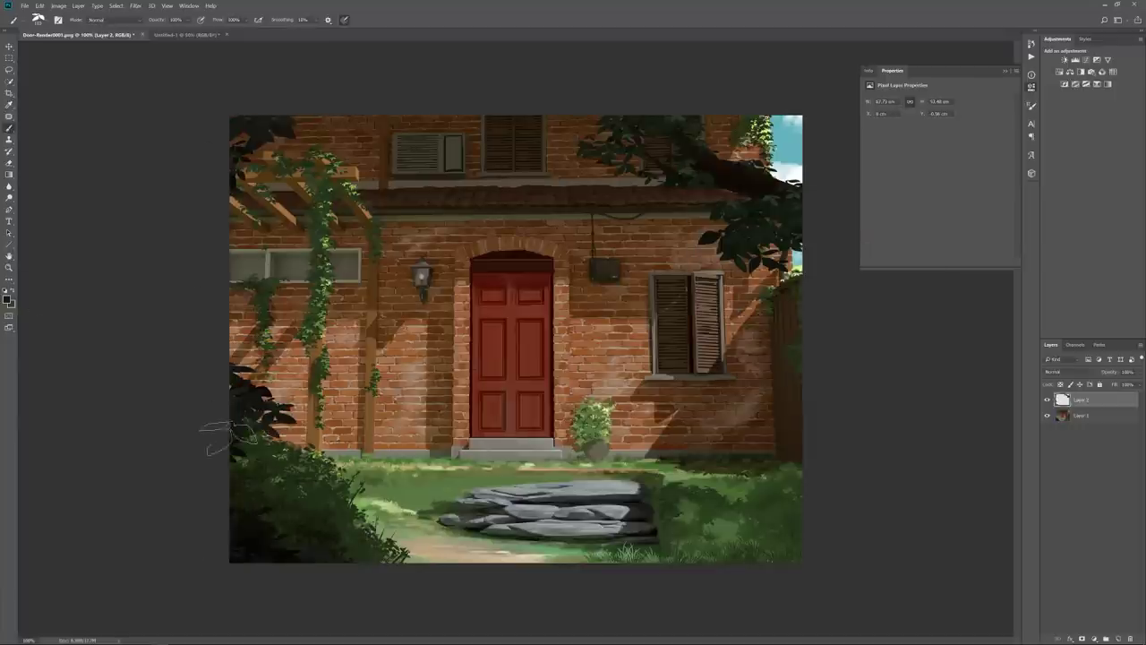
pyautogui.click(811, 554)
# Lasso a branch reaching out from the left-edge leaves and fill it with the dark foreground colour.
pyautogui.press('l')
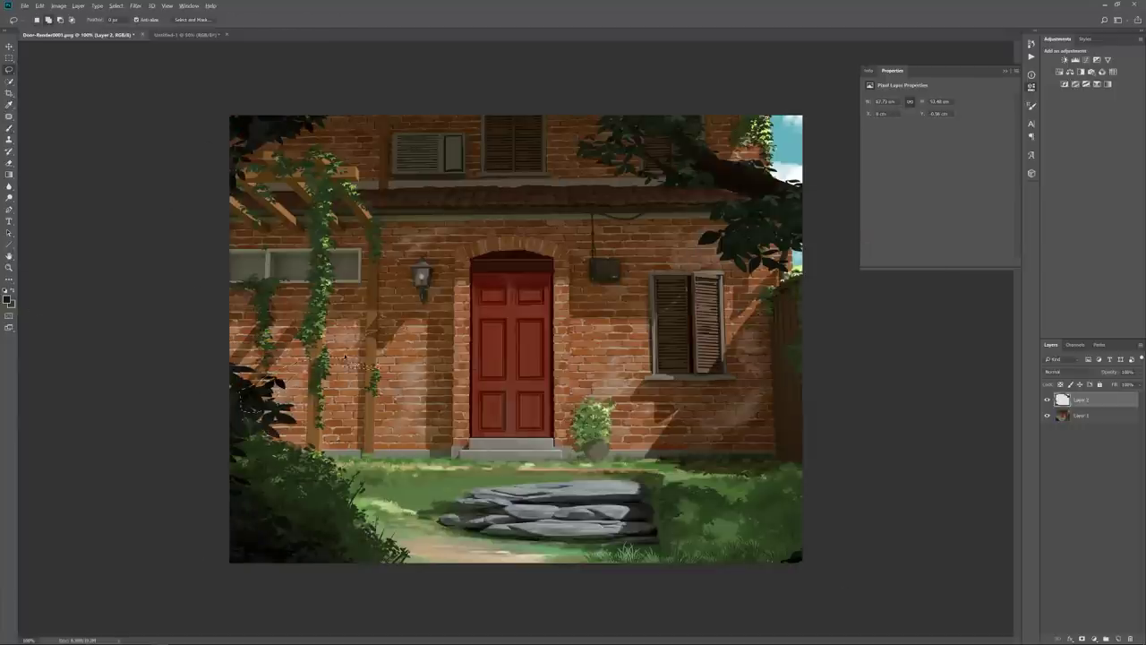
pyautogui.moveTo(345, 357); pyautogui.dragTo(251, 393)
pyautogui.hotkey('alt', 'BackSpace')
pyautogui.hotkey('ctrl', 'd')
# Choose a leaf brush and paint dark leaves along the left-edge branch.
pyautogui.press('b')
pyautogui.rightClick(422, 352)
pyautogui.press('Return')
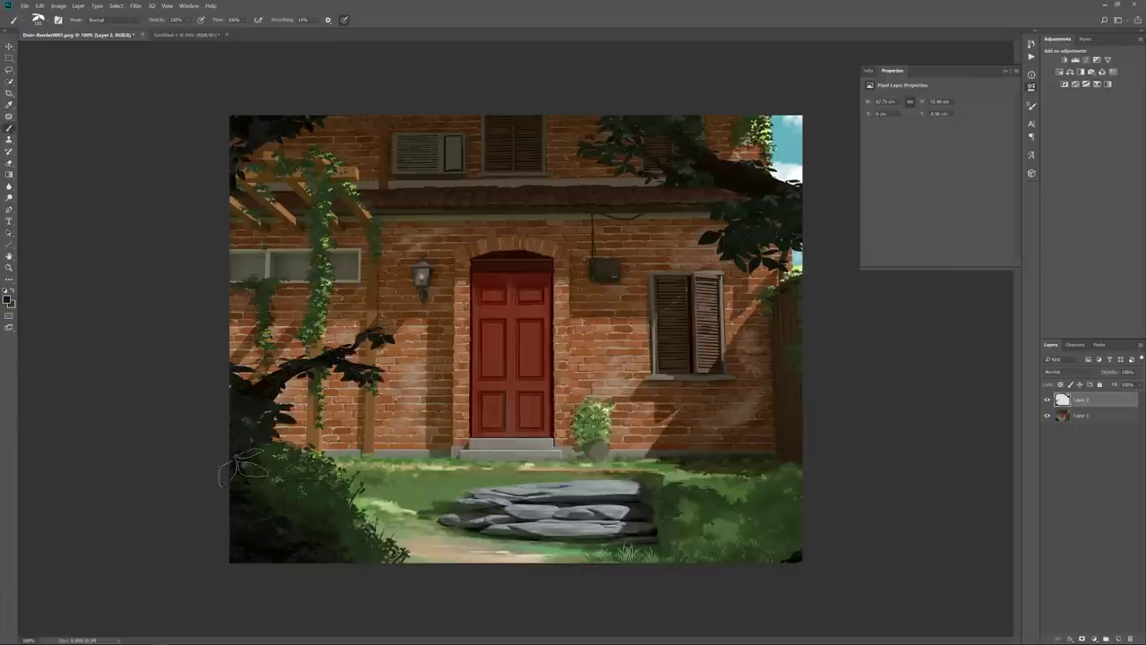